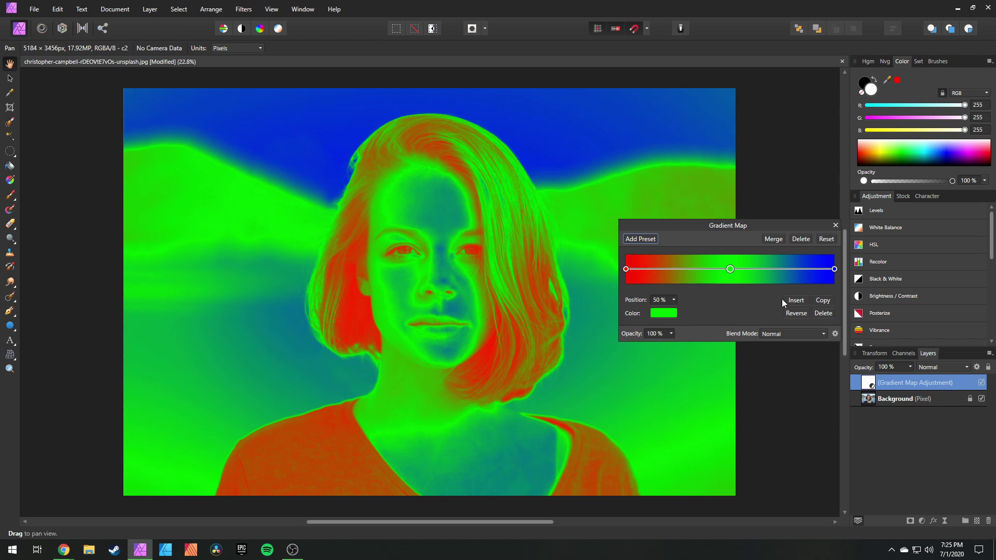
# Set the gradient map's blend mode to Soft Light and delete the green middle stop at 50%.
pyautogui.click(774, 333)
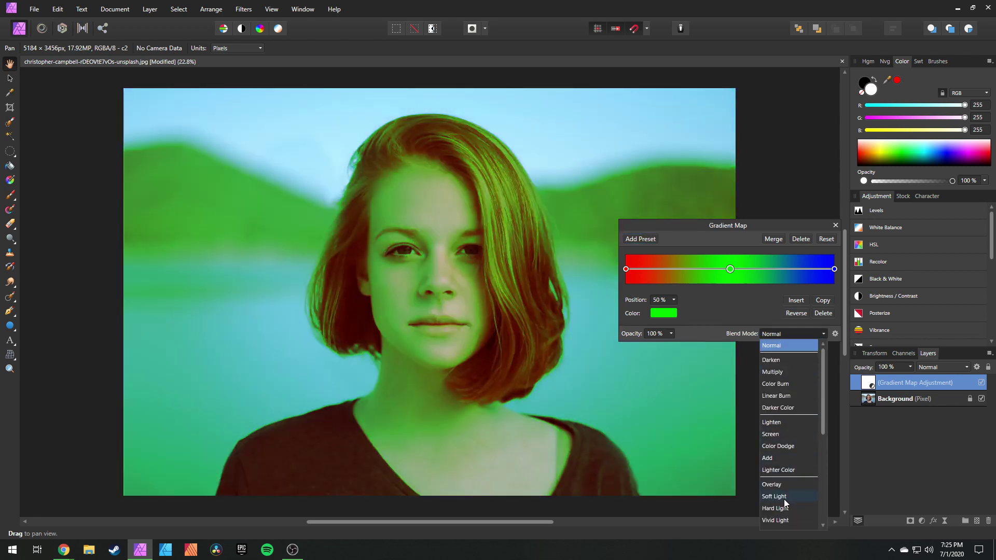
pyautogui.click(783, 498)
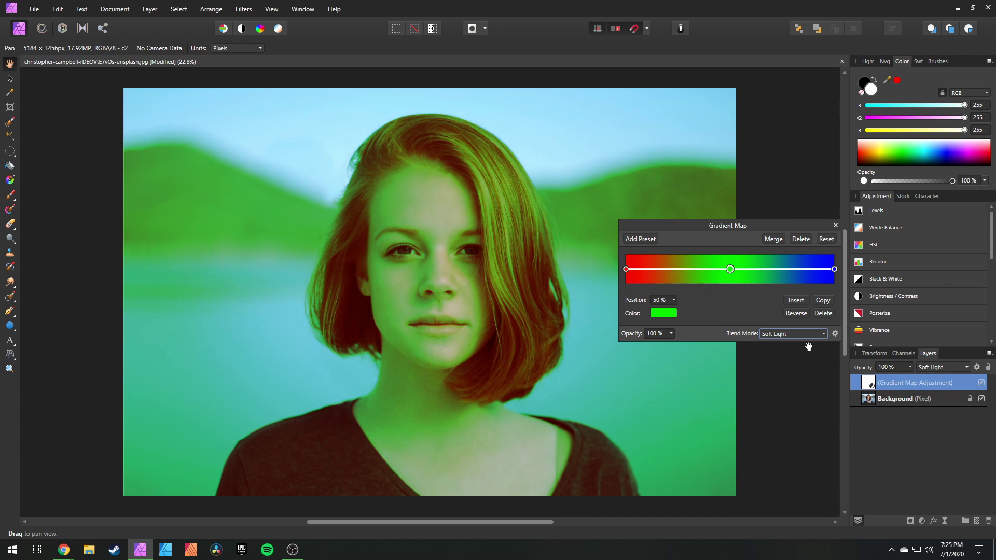
pyautogui.click(792, 335)
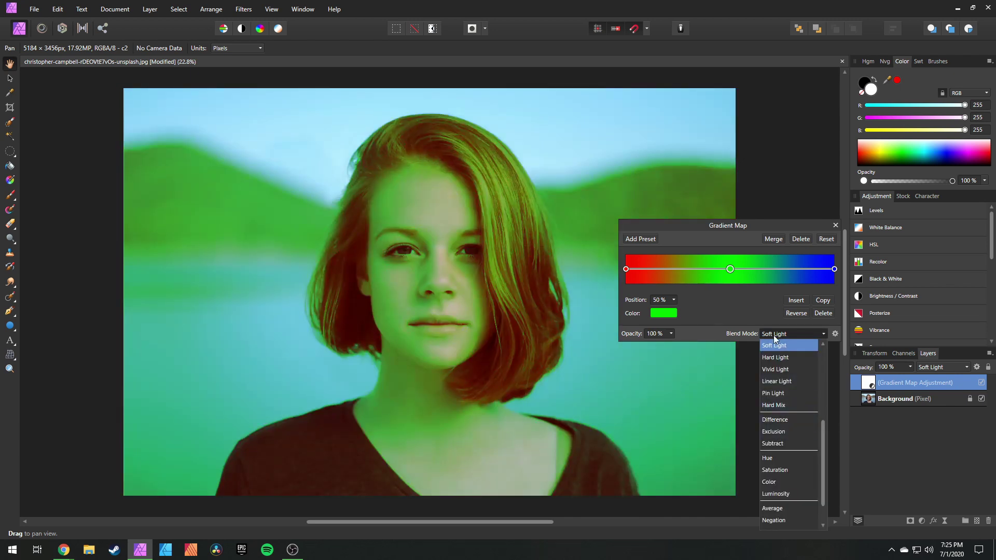
pyautogui.click(738, 312)
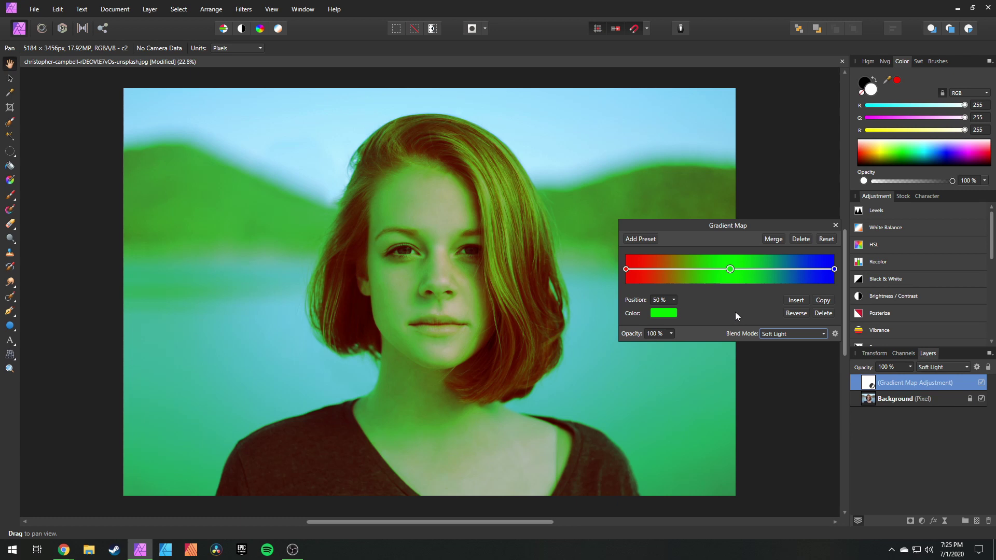
pyautogui.click(730, 270)
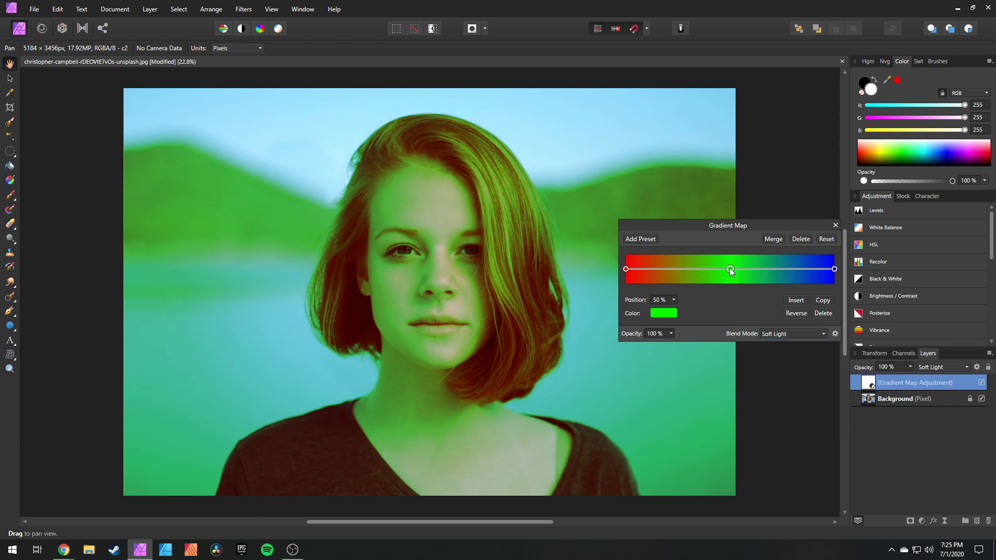
pyautogui.click(822, 314)
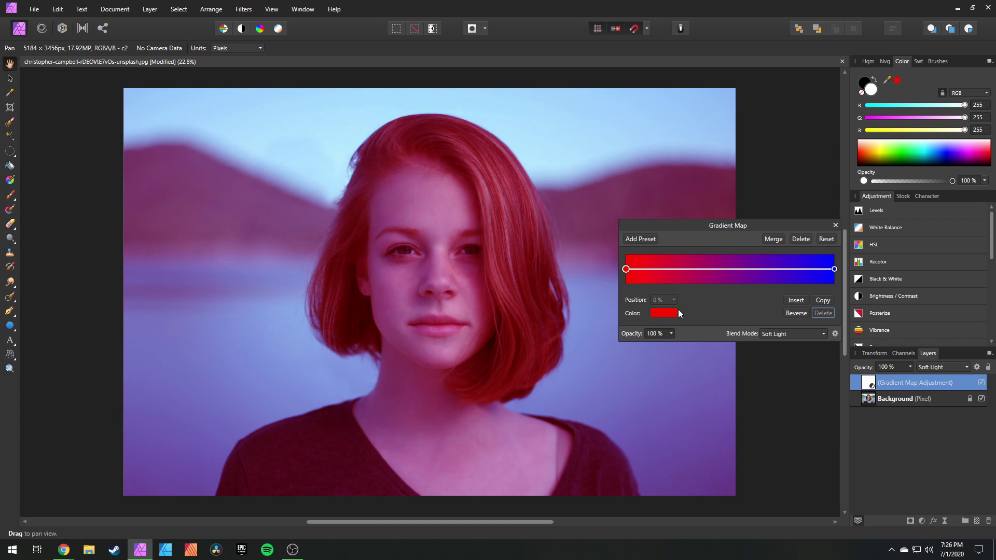
# Recolor the gradient map's 0% stop to a dark, slightly muted blue using the Hue color picker.
pyautogui.click(626, 271)
pyautogui.click(665, 314)
pyautogui.click(622, 333)
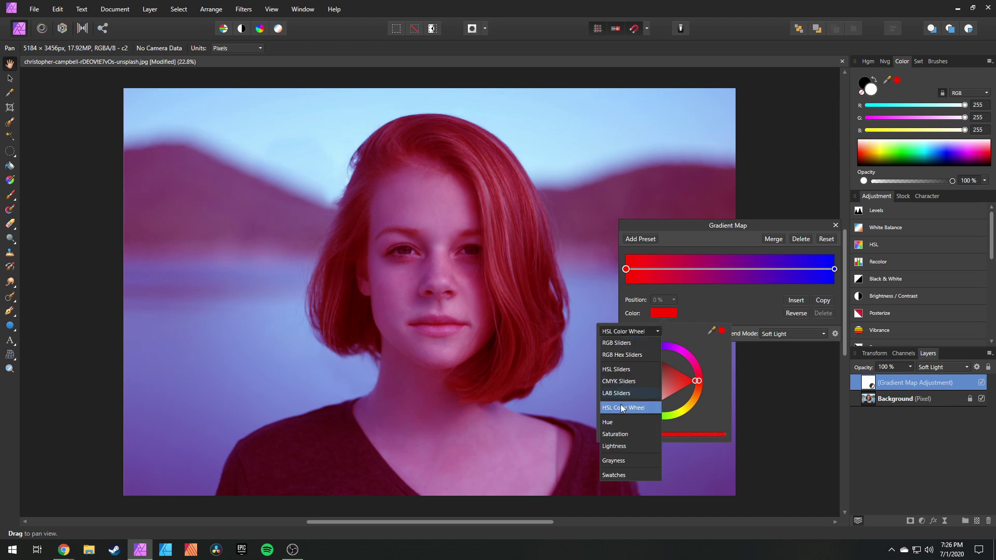
pyautogui.click(618, 420)
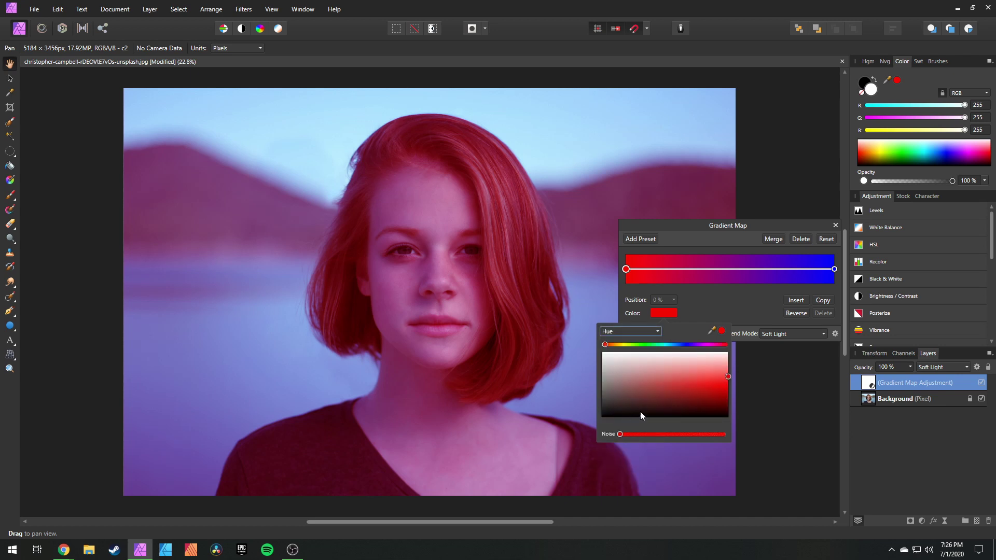
pyautogui.click(673, 344)
pyautogui.moveTo(727, 385); pyautogui.dragTo(718, 402)
pyautogui.click(711, 300)
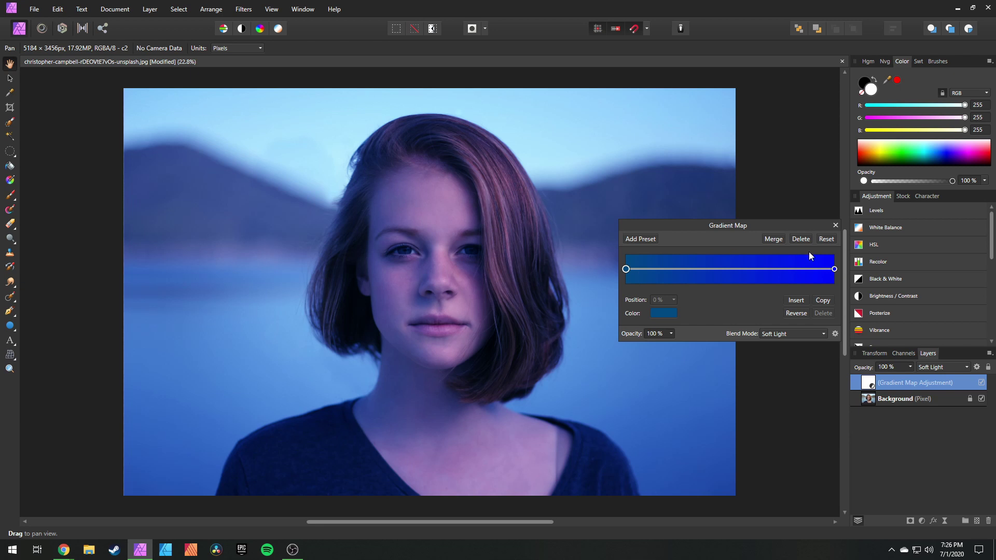
# Recolor the gradient map's 100% stop to a soft orange, about #E59753.
pyautogui.click(834, 270)
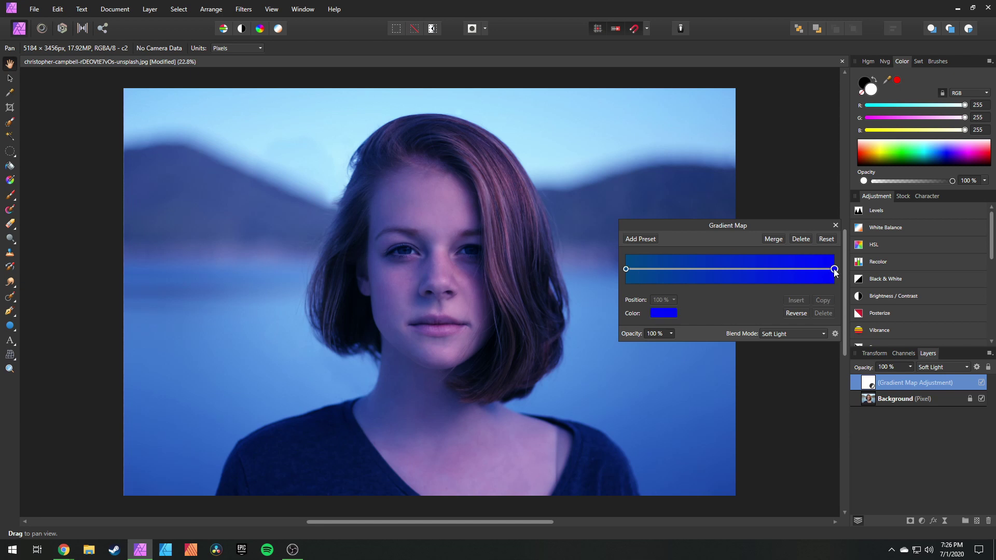
pyautogui.click(669, 315)
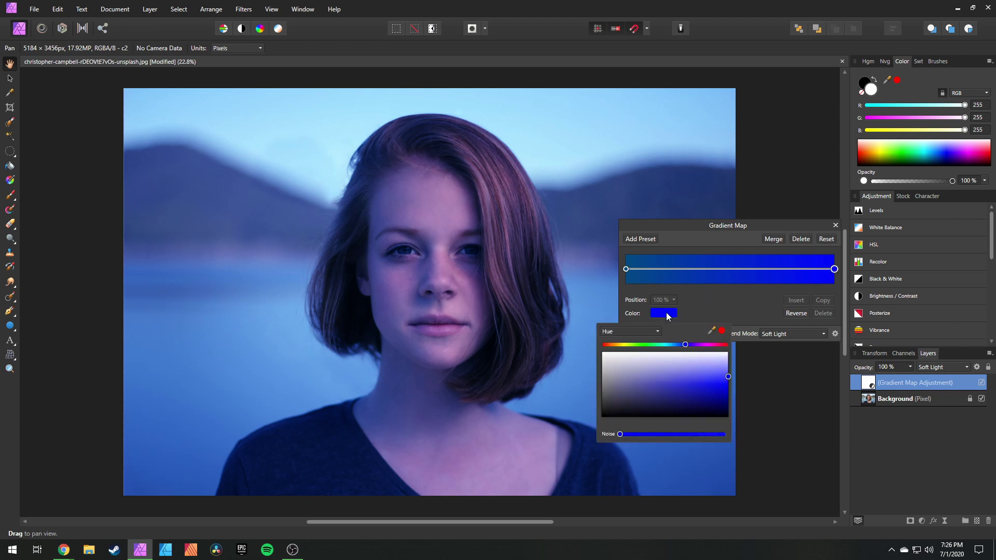
pyautogui.moveTo(688, 352); pyautogui.dragTo(615, 352)
pyautogui.moveTo(725, 383); pyautogui.dragTo(695, 378)
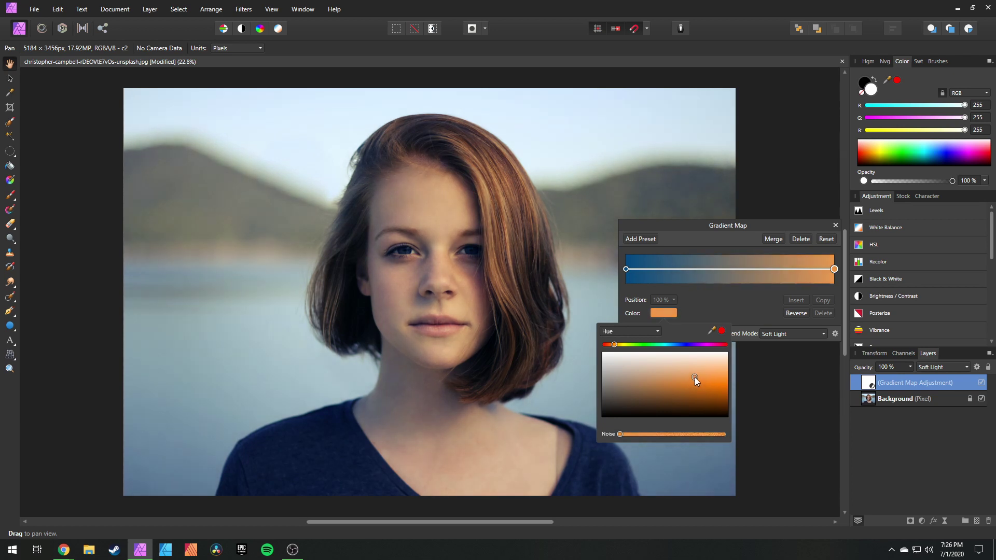
pyautogui.click(720, 303)
# Shift the 0% stop's color to a deeper, purer dark blue and close the gradient map settings.
pyautogui.click(626, 269)
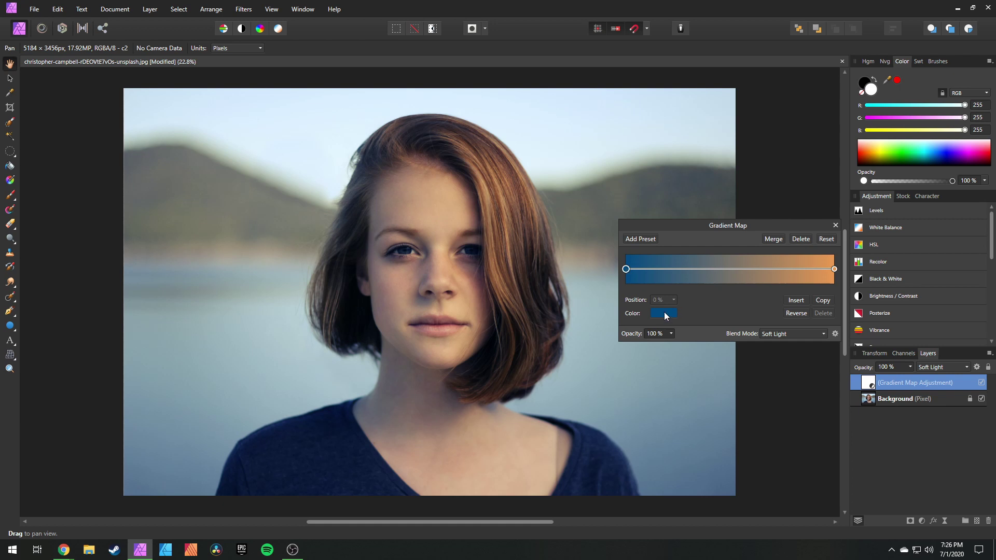
pyautogui.click(665, 314)
pyautogui.moveTo(674, 345); pyautogui.dragTo(679, 346)
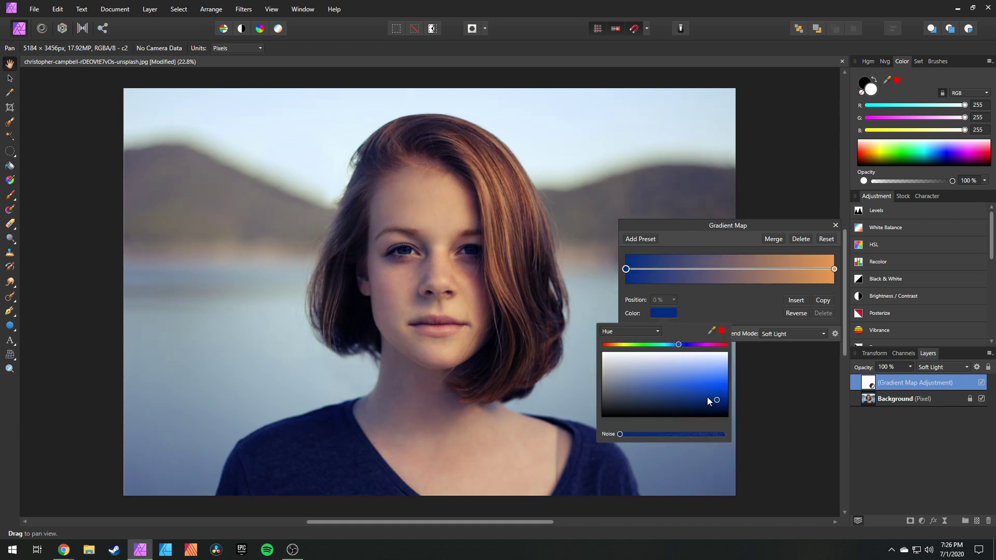
pyautogui.moveTo(718, 404)
pyautogui.mouseDown()
pyautogui.moveTo(713, 391)
pyautogui.moveTo(714, 402)
pyautogui.mouseUp()
pyautogui.click(836, 225)
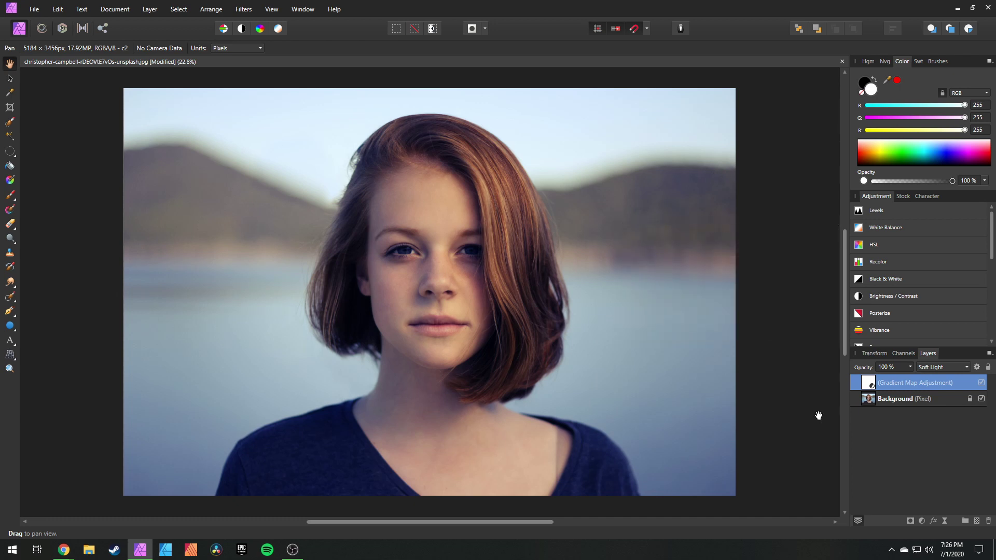
# Reduce the gradient map layer's opacity to 50% and toggle its visibility to compare before and after.
pyautogui.click(910, 368)
pyautogui.moveTo(912, 379); pyautogui.dragTo(812, 384)
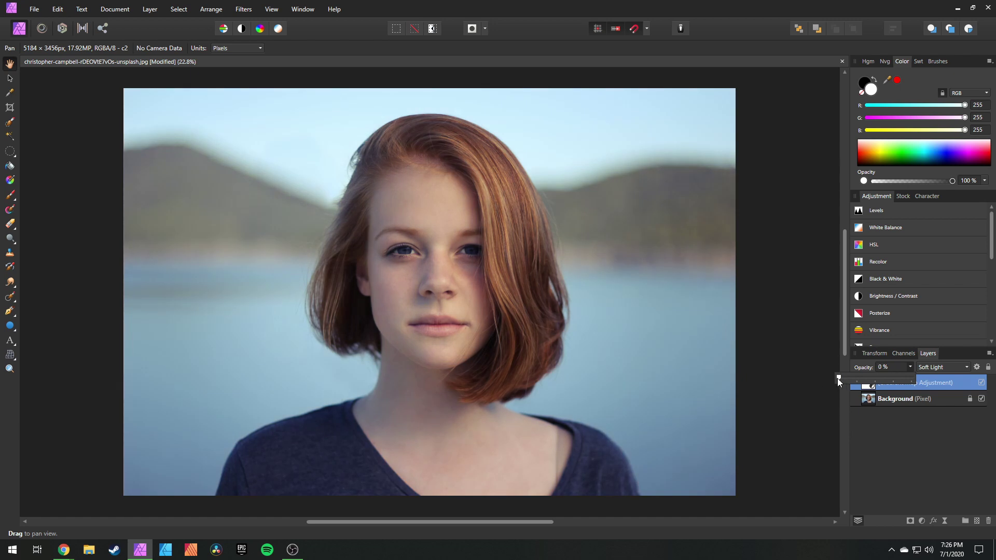
pyautogui.moveTo(842, 379); pyautogui.dragTo(871, 381)
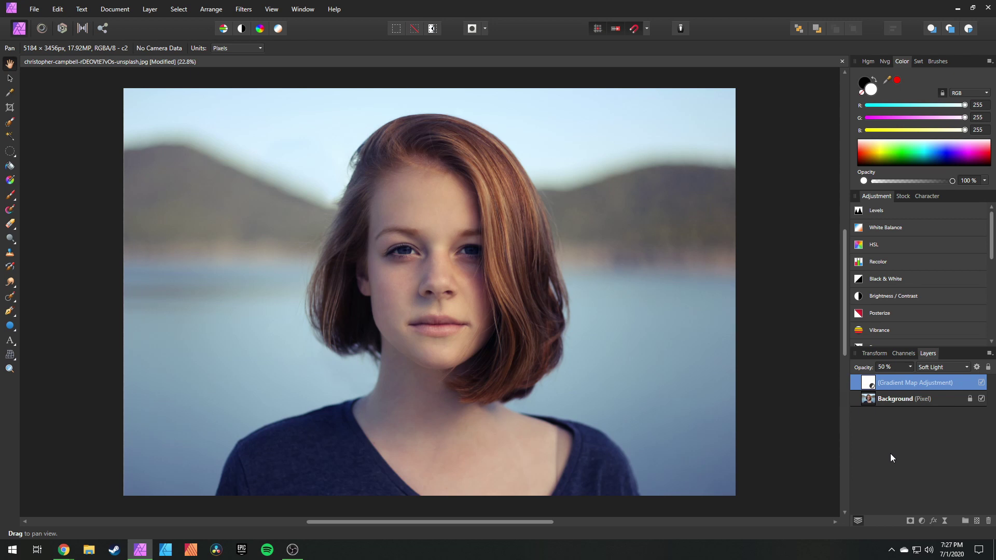
pyautogui.click(982, 383)
pyautogui.click(981, 383)
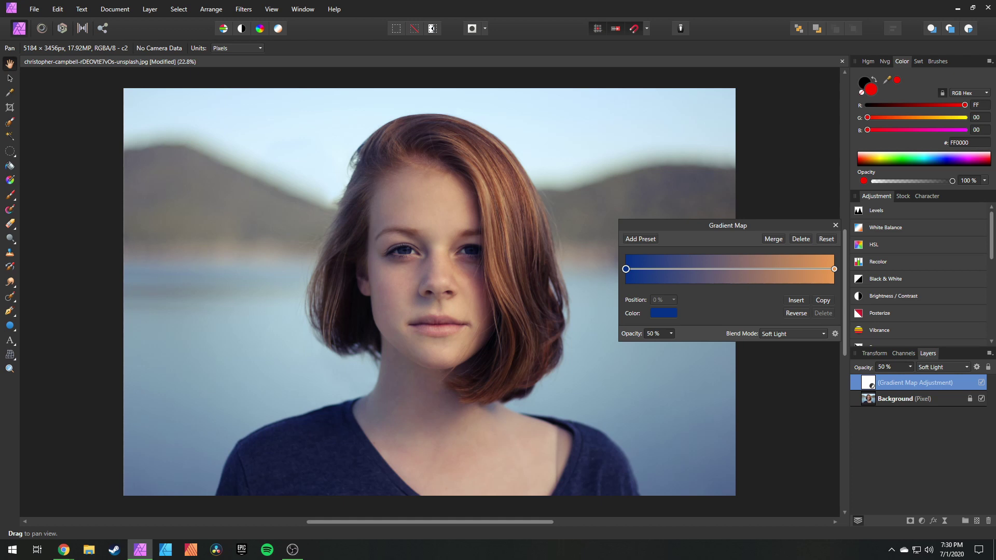
# Switch to Adobe Color, rotate the complementary scheme toward teal, copy dark brown swatch A's hex code 944000, and return to the photo.
pyautogui.hotkey('alt', 'Tab')
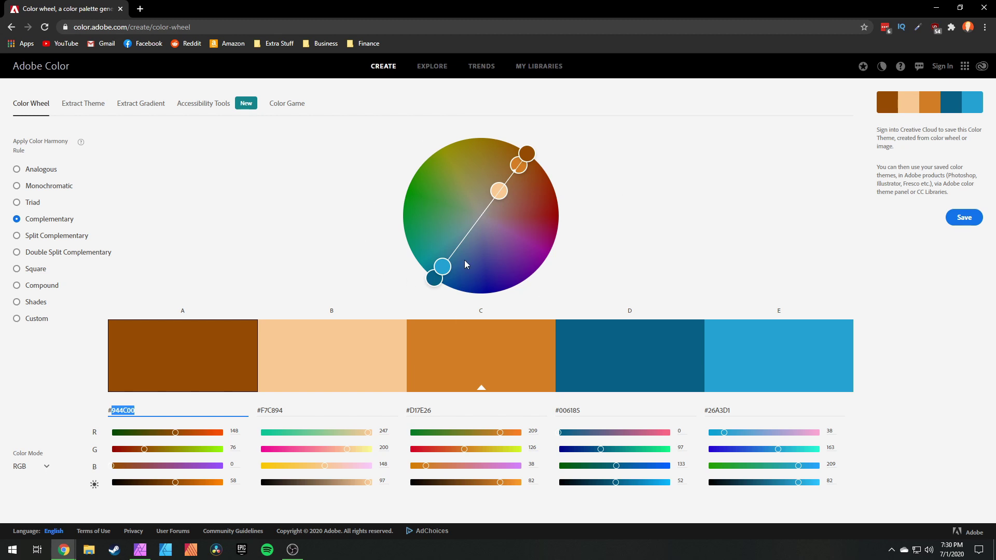
pyautogui.moveTo(434, 279)
pyautogui.mouseDown()
pyautogui.moveTo(411, 241)
pyautogui.moveTo(447, 293)
pyautogui.moveTo(459, 294)
pyautogui.moveTo(402, 297)
pyautogui.mouseUp()
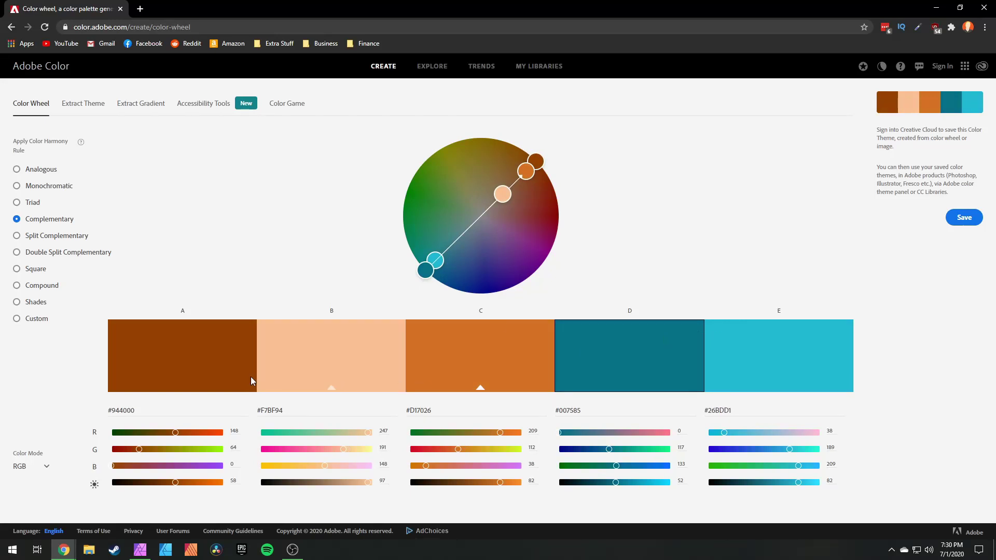
pyautogui.doubleClick(122, 410)
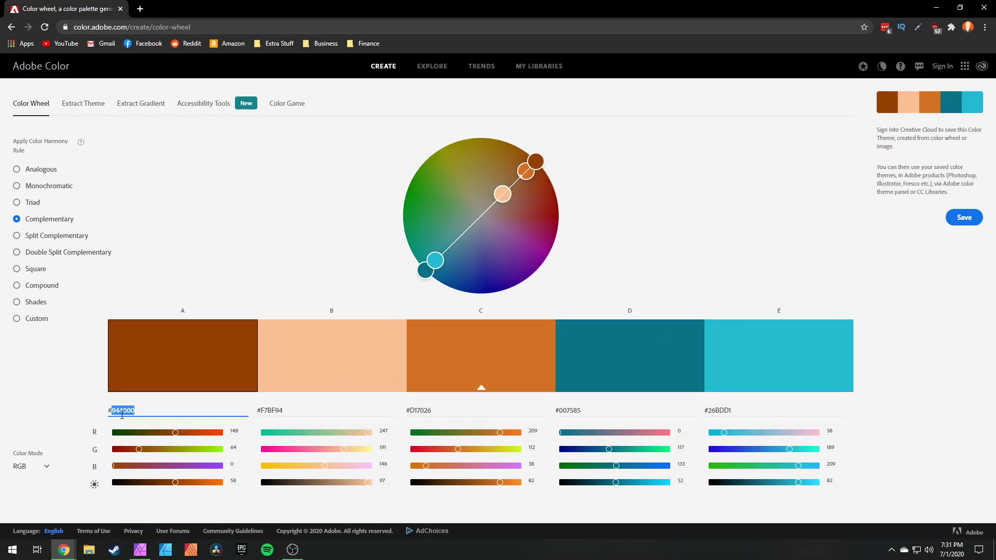
pyautogui.click(936, 8)
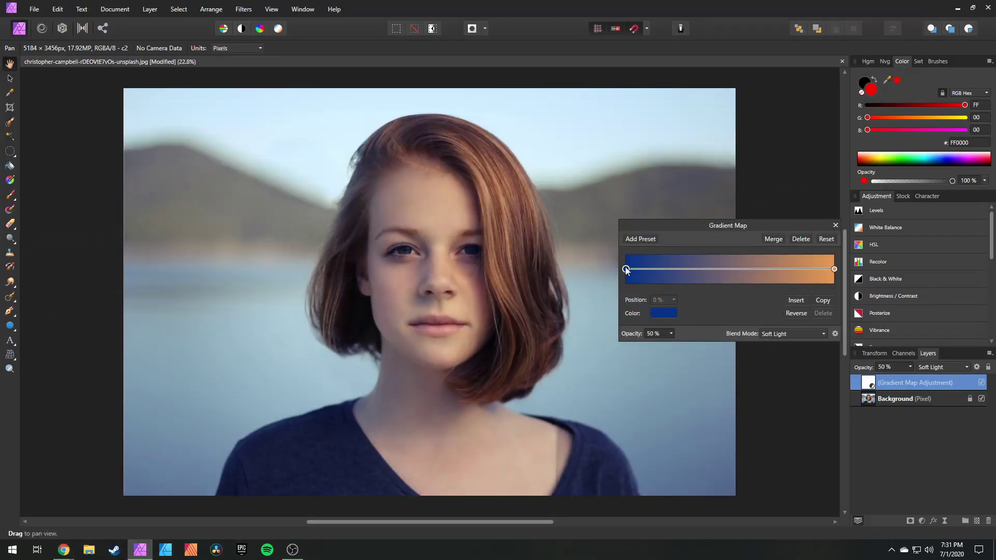
# Set the gradient map's 100% stop to hex color 944000 using RGB Hex Sliders.
pyautogui.click(834, 269)
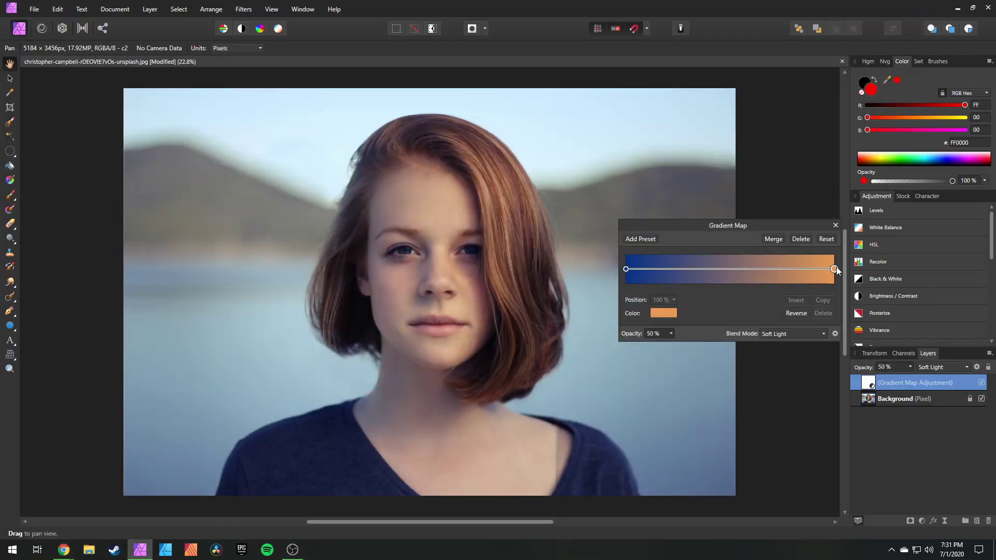
pyautogui.click(668, 313)
pyautogui.click(624, 332)
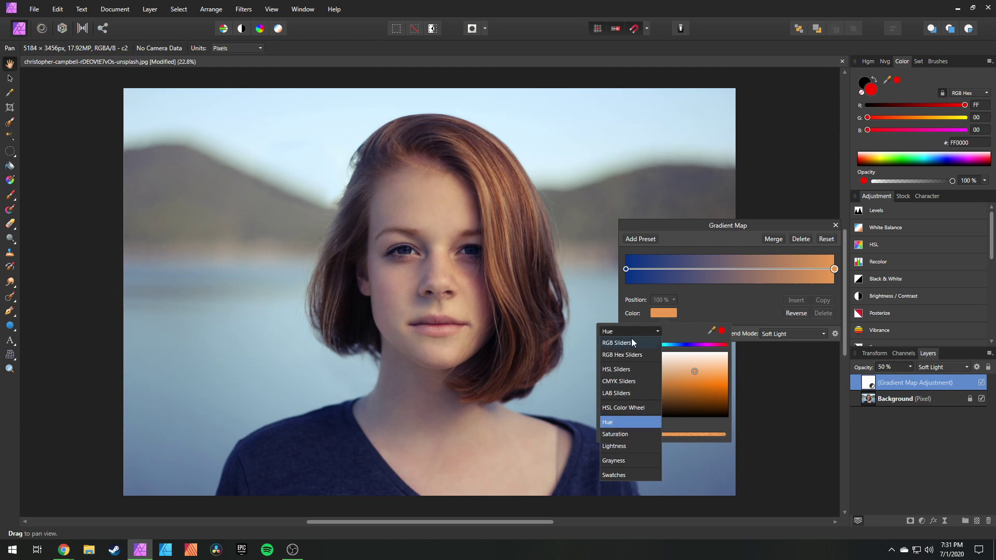
pyautogui.click(632, 355)
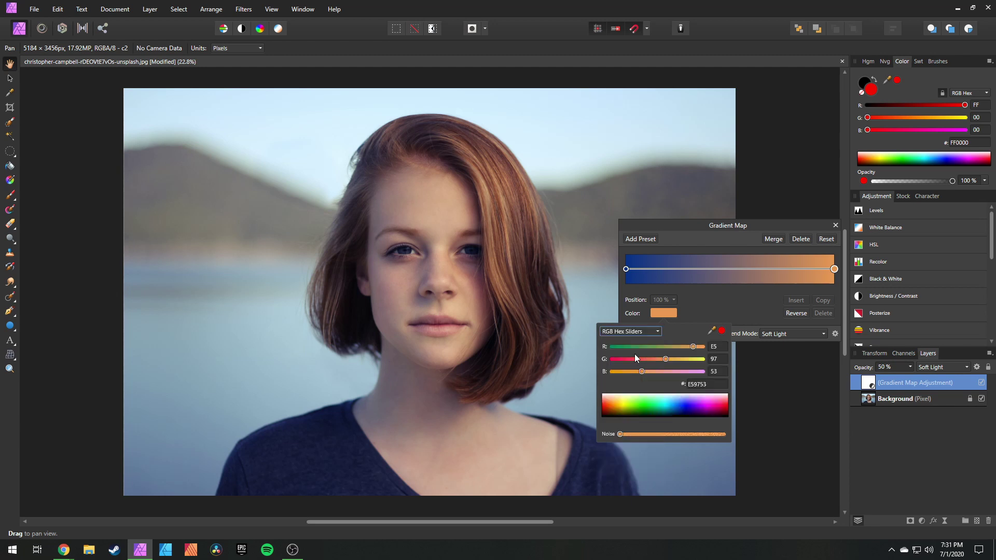
pyautogui.click(708, 383)
pyautogui.write('944000')
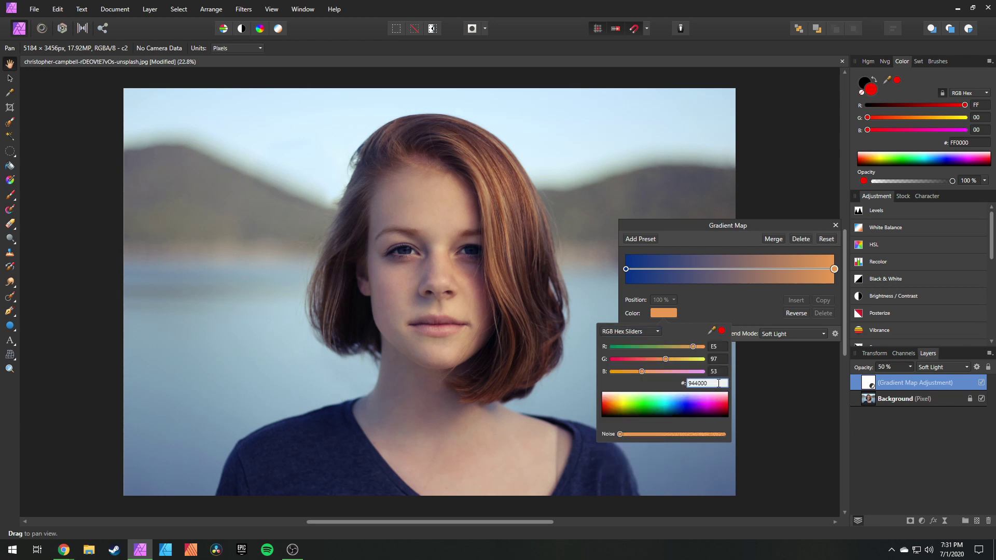
pyautogui.press('Return')
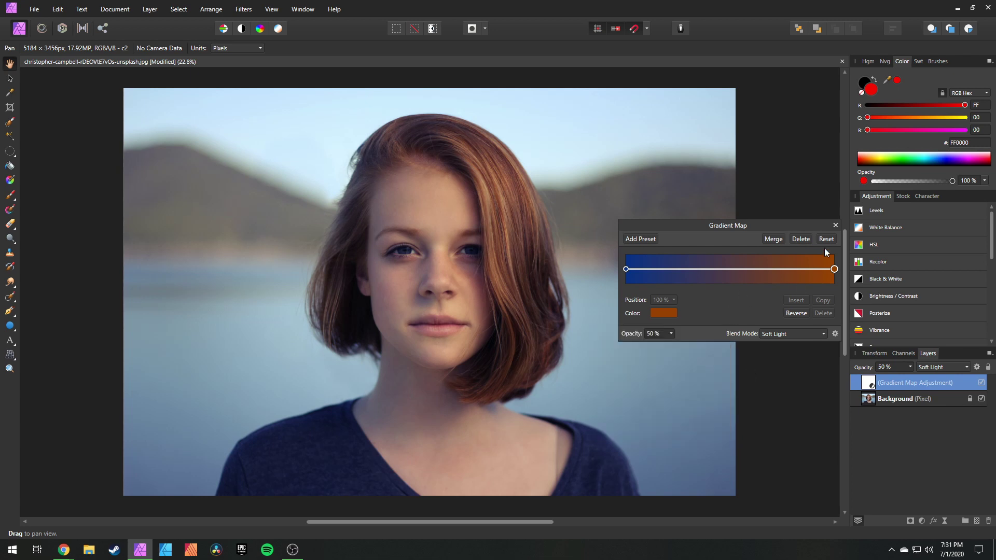
# Switch to Adobe Color, copy light blue swatch E's hex code 26BDD1, and return to the photo.
pyautogui.hotkey('alt', 'Tab')
pyautogui.moveTo(733, 413); pyautogui.dragTo(708, 413)
pyautogui.hotkey('ctrl', 'c')
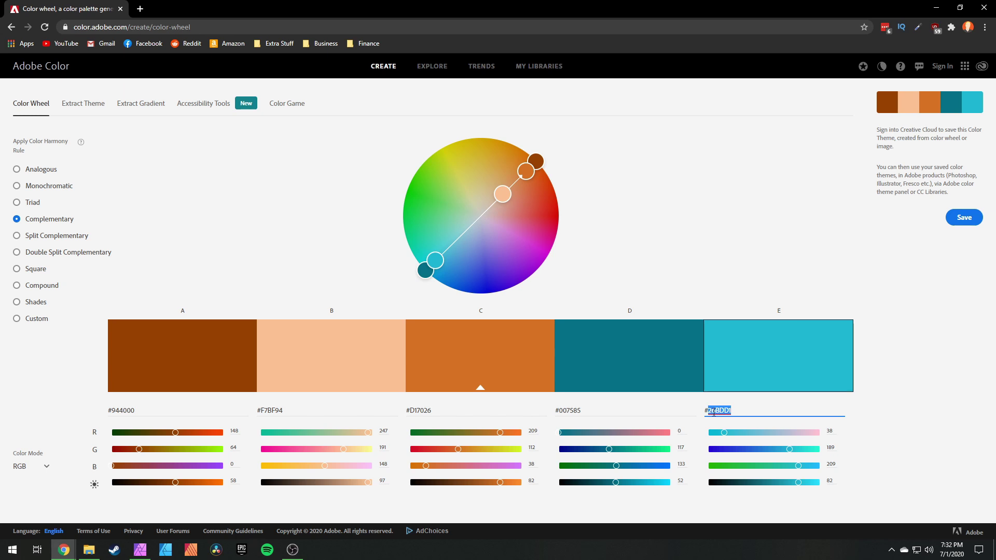
pyautogui.click(936, 8)
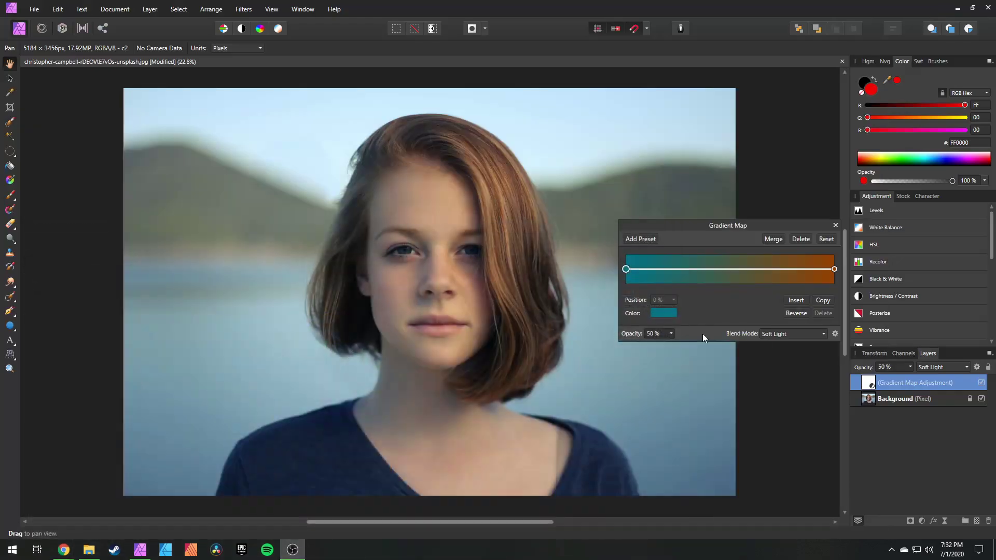
# Set the gradient map's 0% stop to hex color 26BDD1 and close the adjustment's settings.
pyautogui.click(662, 314)
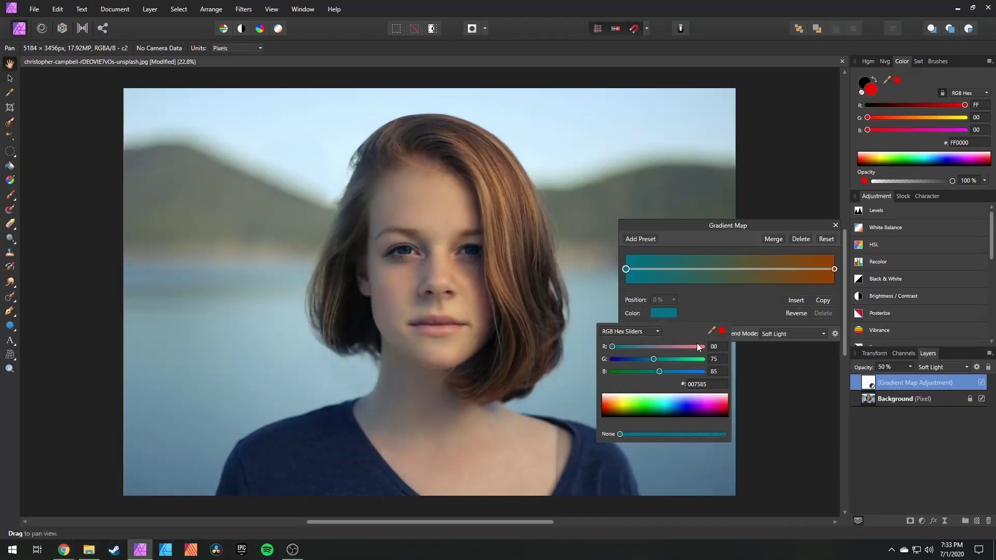
pyautogui.click(716, 383)
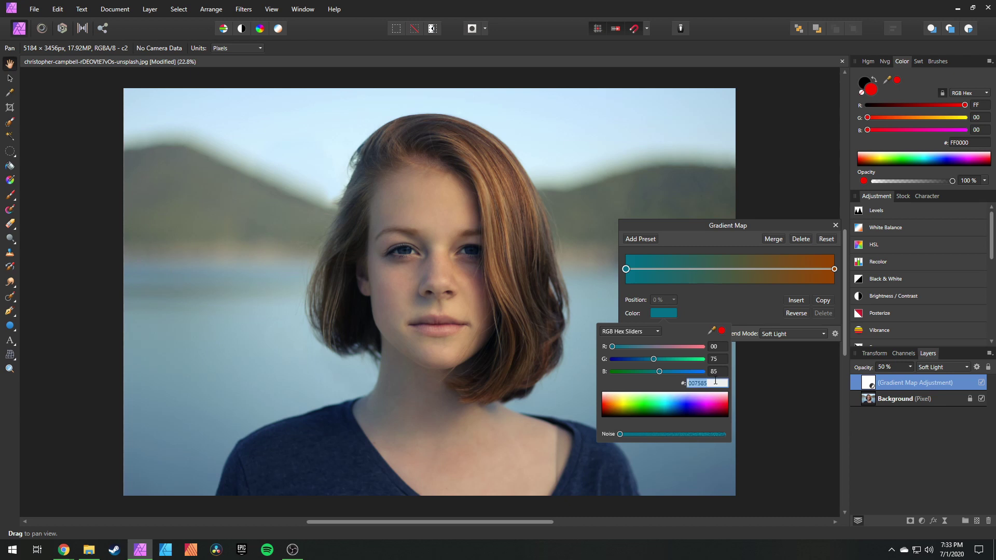
pyautogui.hotkey('ctrl', 'v')
pyautogui.press('Return')
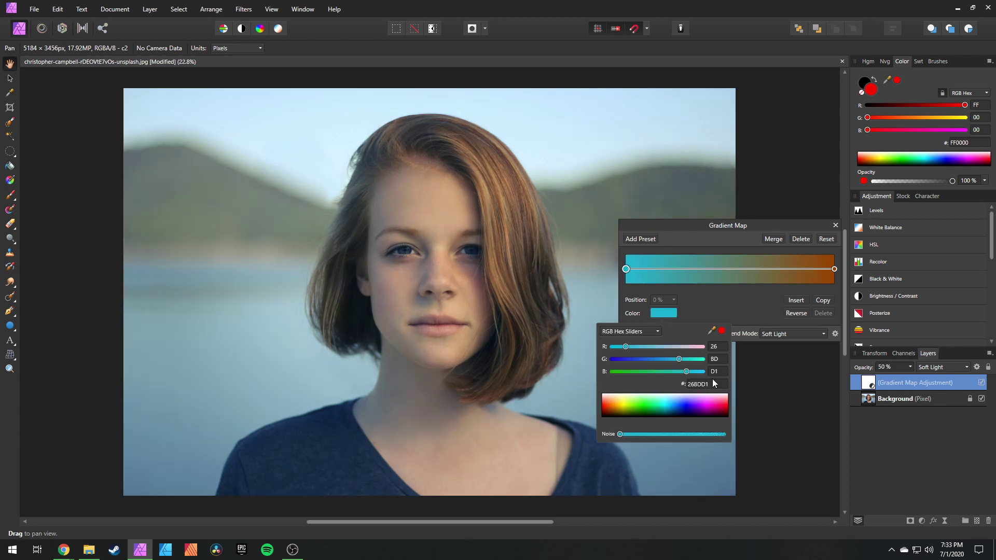
pyautogui.click(835, 225)
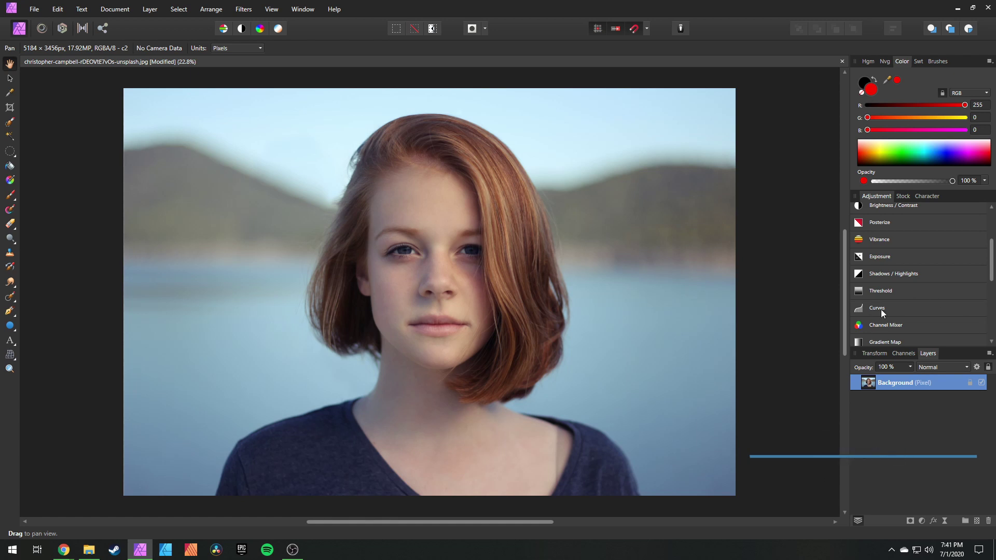
# Add a Curves adjustment and shape its master curve into a gentle S with quarter, midtone and three-quarter points.
pyautogui.click(881, 310)
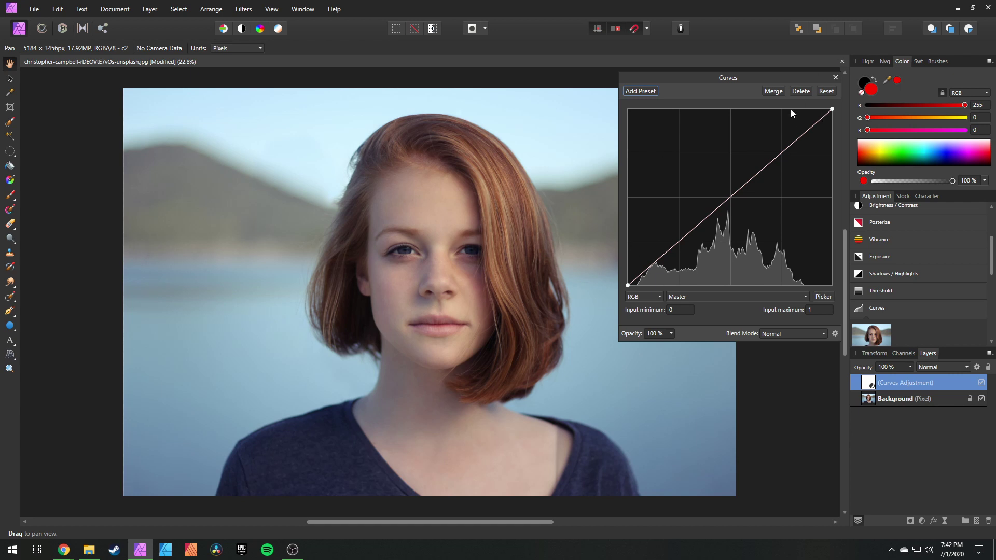
pyautogui.click(782, 153)
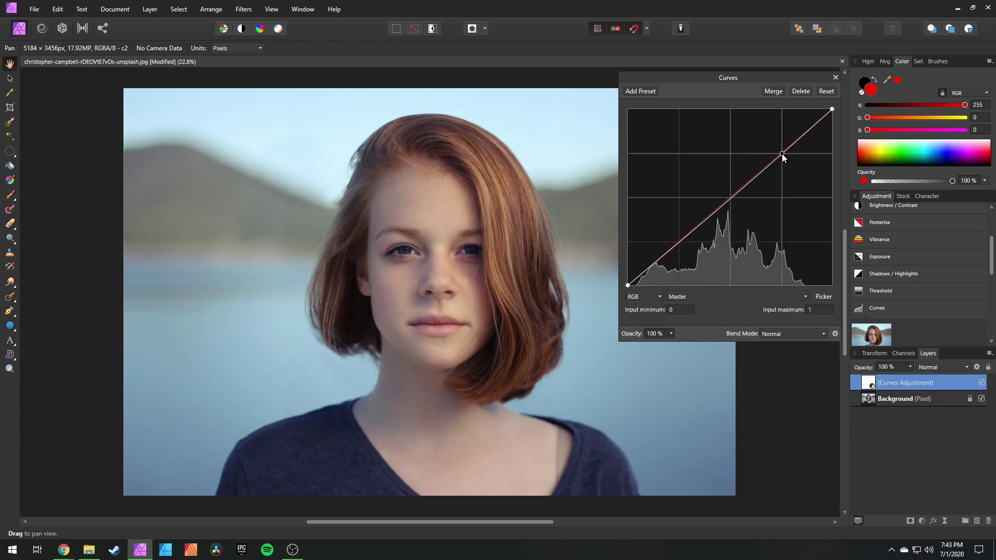
pyautogui.click(729, 198)
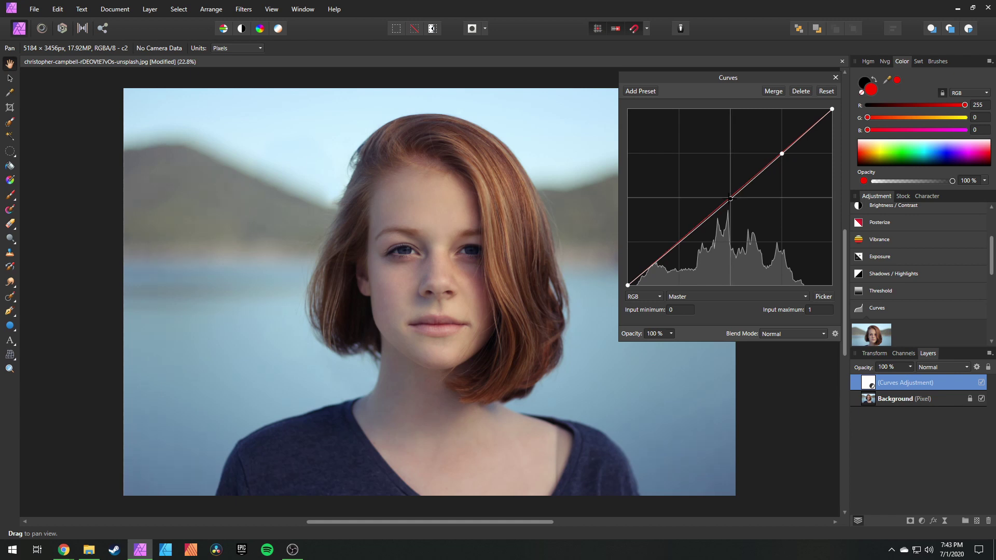
pyautogui.click(677, 242)
pyautogui.moveTo(782, 154); pyautogui.dragTo(780, 148)
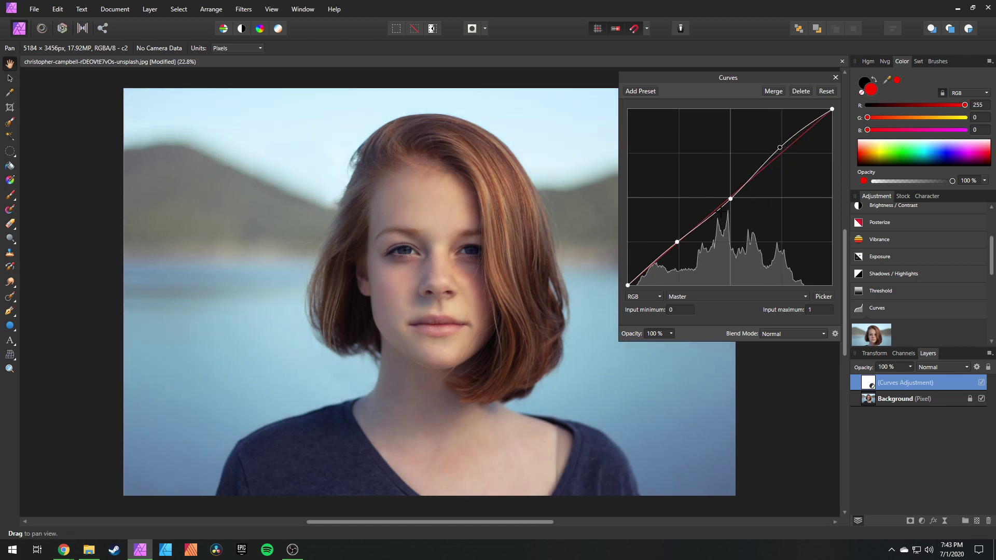
pyautogui.moveTo(677, 241); pyautogui.dragTo(677, 248)
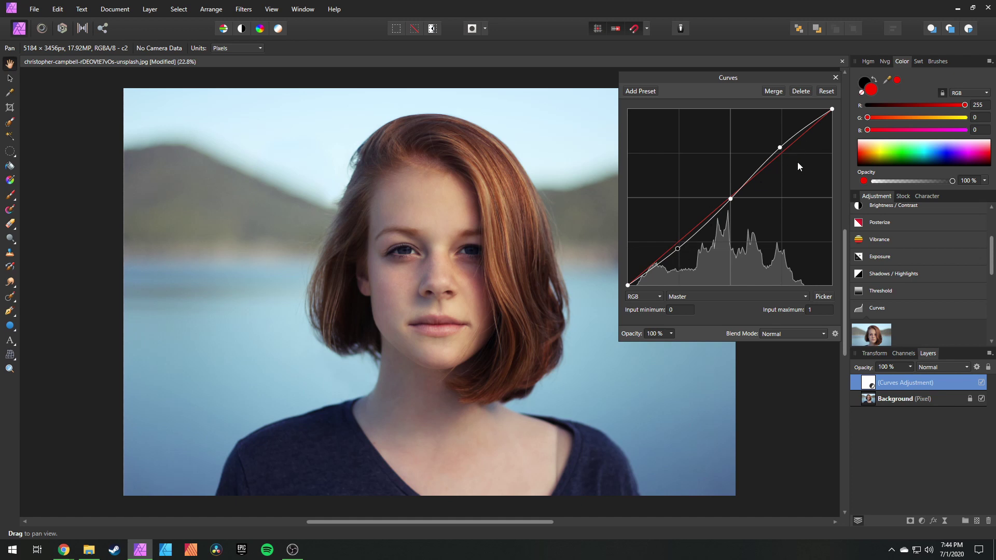
# Readjust the master curve's highlight point to a slight lift and raise its black point to fade the shadows.
pyautogui.moveTo(780, 147); pyautogui.dragTo(783, 124)
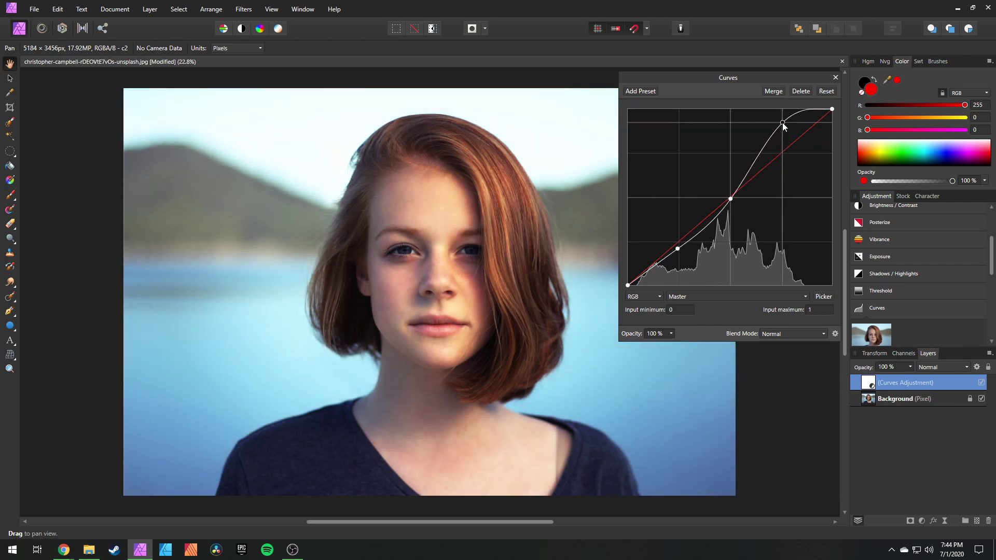
pyautogui.moveTo(782, 123); pyautogui.dragTo(781, 147)
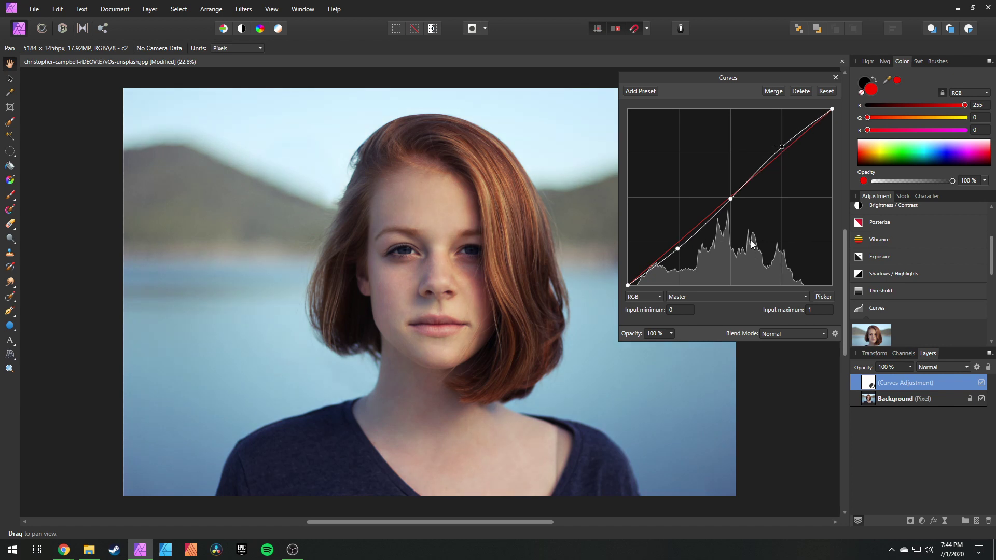
pyautogui.click(627, 286)
pyautogui.moveTo(620, 285); pyautogui.dragTo(597, 263)
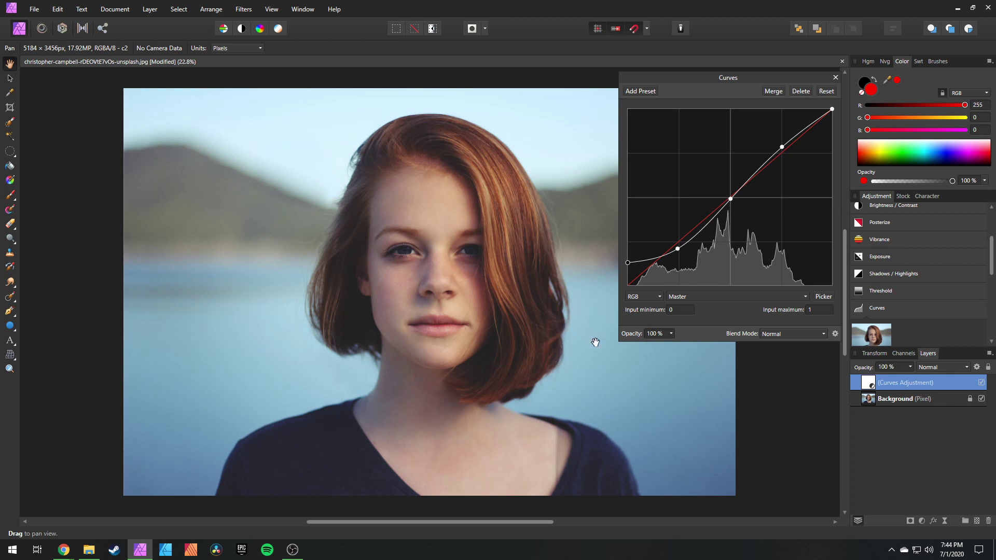
# Shape the red channel curve into a slight S, anchoring the midtones, lifting the highlights and lowering the shadows.
pyautogui.click(689, 297)
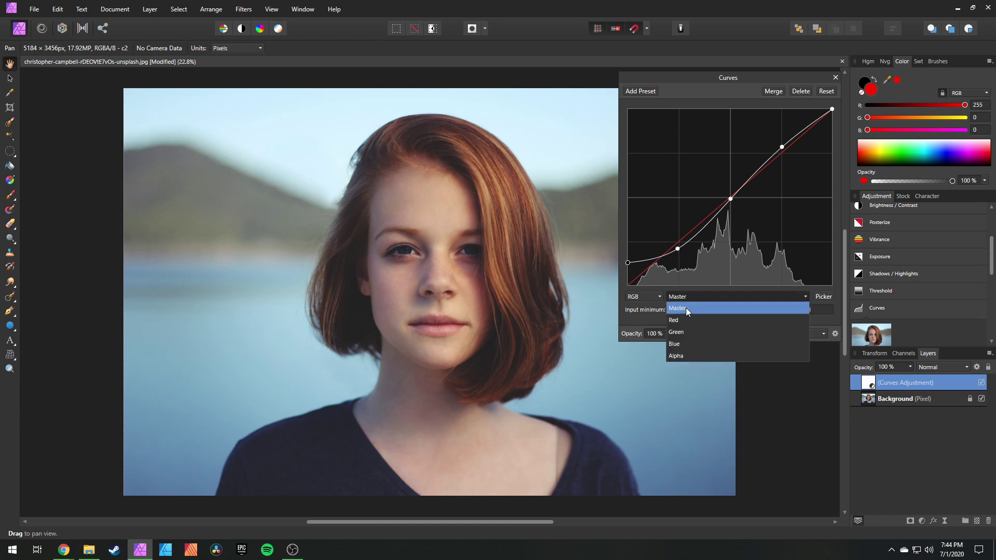
pyautogui.click(685, 321)
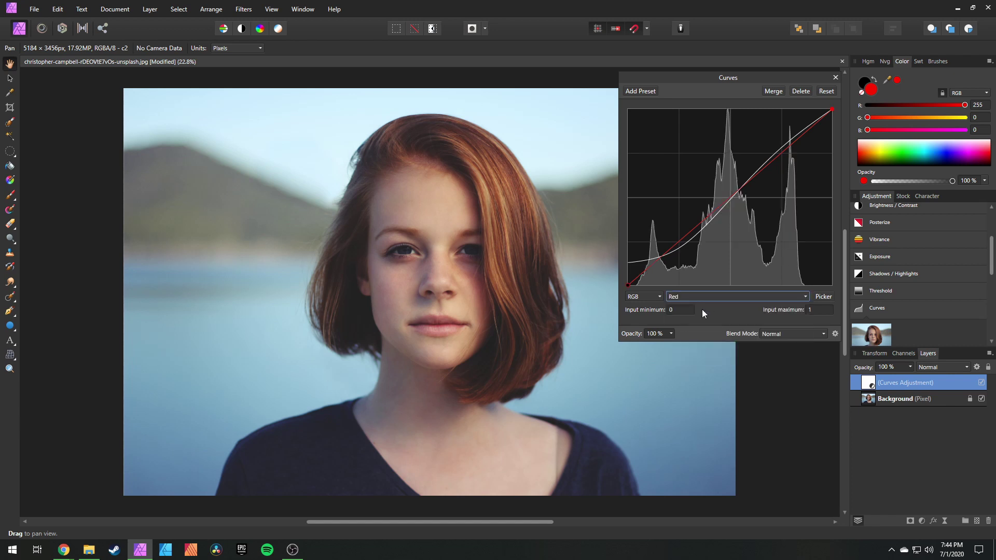
pyautogui.click(727, 198)
pyautogui.moveTo(779, 153); pyautogui.dragTo(779, 148)
pyautogui.click(679, 241)
pyautogui.moveTo(679, 242); pyautogui.dragTo(684, 253)
# Lower the Curves adjustment's opacity to 75% and close its settings.
pyautogui.click(911, 367)
pyautogui.moveTo(911, 375)
pyautogui.mouseDown()
pyautogui.moveTo(814, 383)
pyautogui.moveTo(893, 384)
pyautogui.mouseUp()
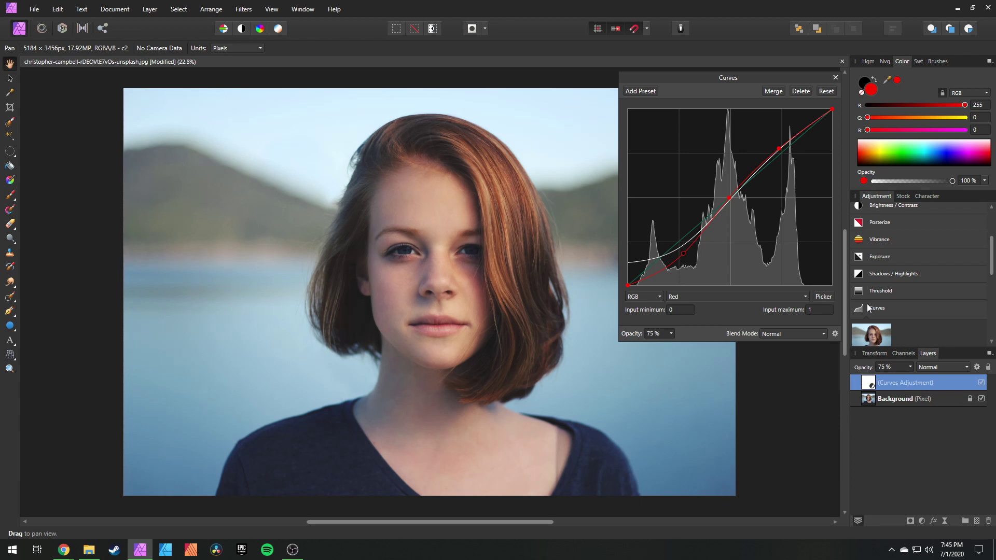
pyautogui.click(835, 77)
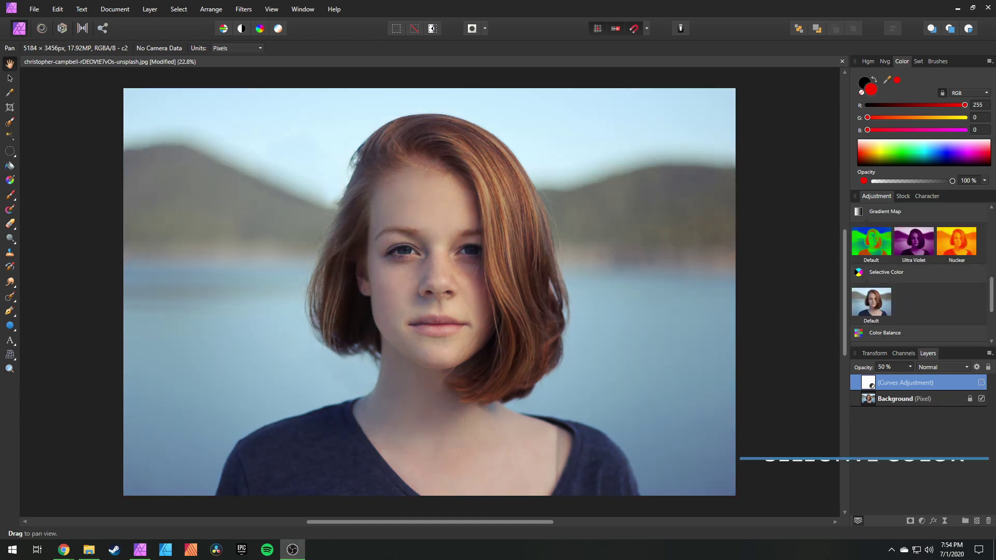
# Add a Selective Color adjustment and target the Blacks color range.
pyautogui.click(881, 275)
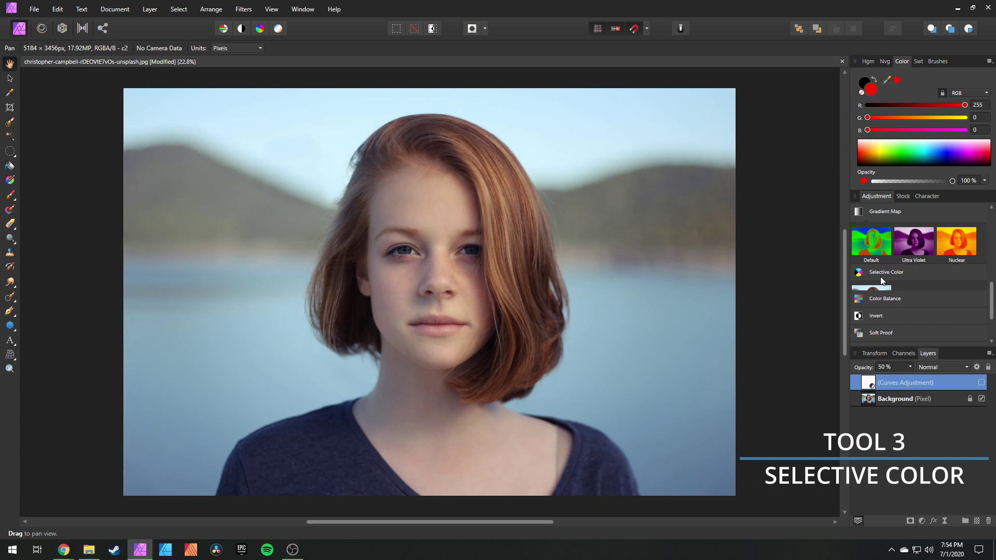
pyautogui.click(881, 275)
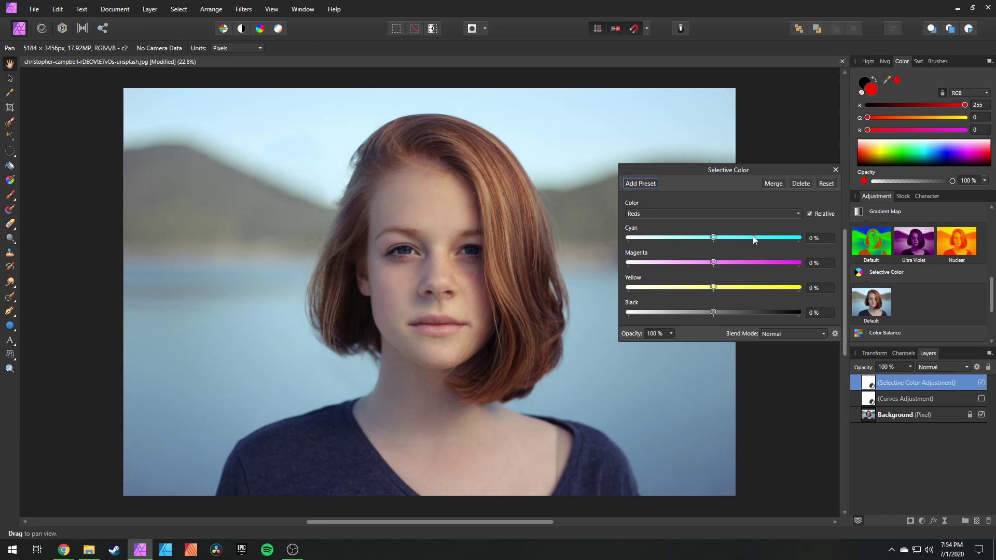
pyautogui.click(654, 215)
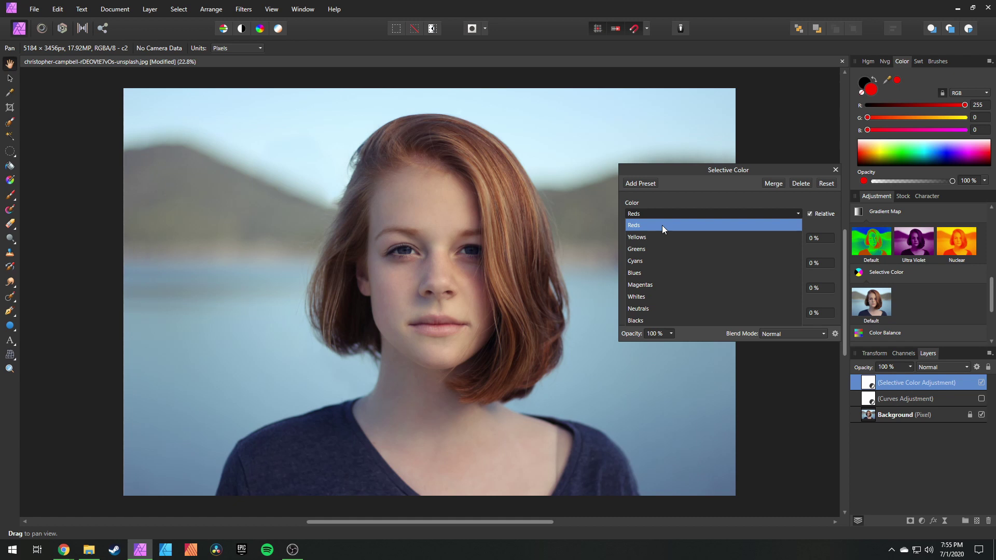
pyautogui.press('End')
pyautogui.press('Return')
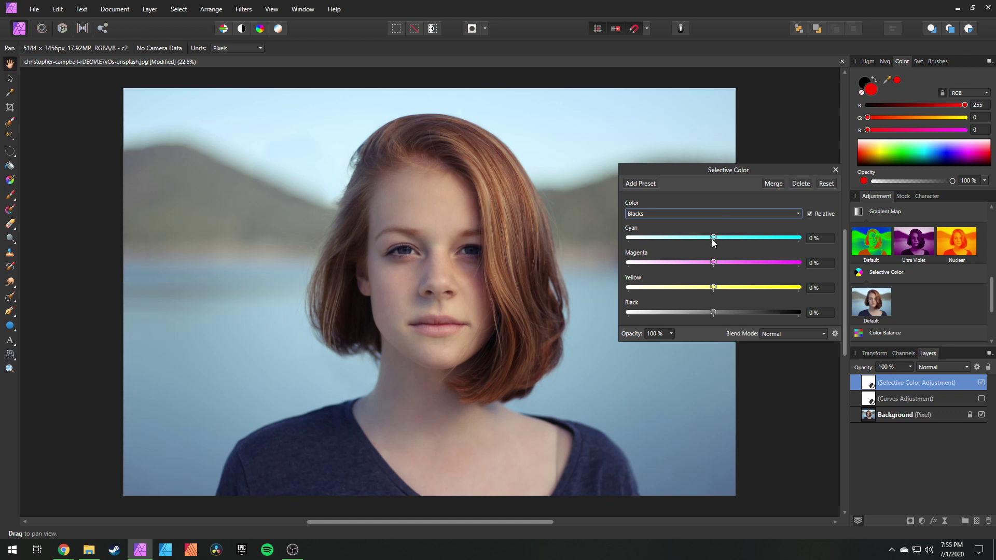
# Set the blacks to Cyan 27%, Magenta 23% and Yellow -18%.
pyautogui.moveTo(714, 239); pyautogui.dragTo(723, 239)
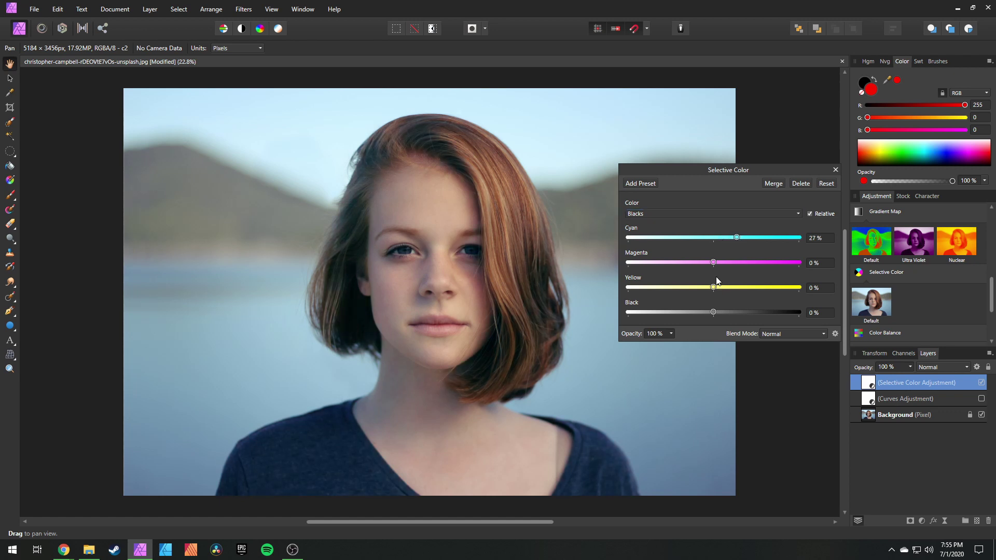
pyautogui.moveTo(717, 265); pyautogui.dragTo(734, 269)
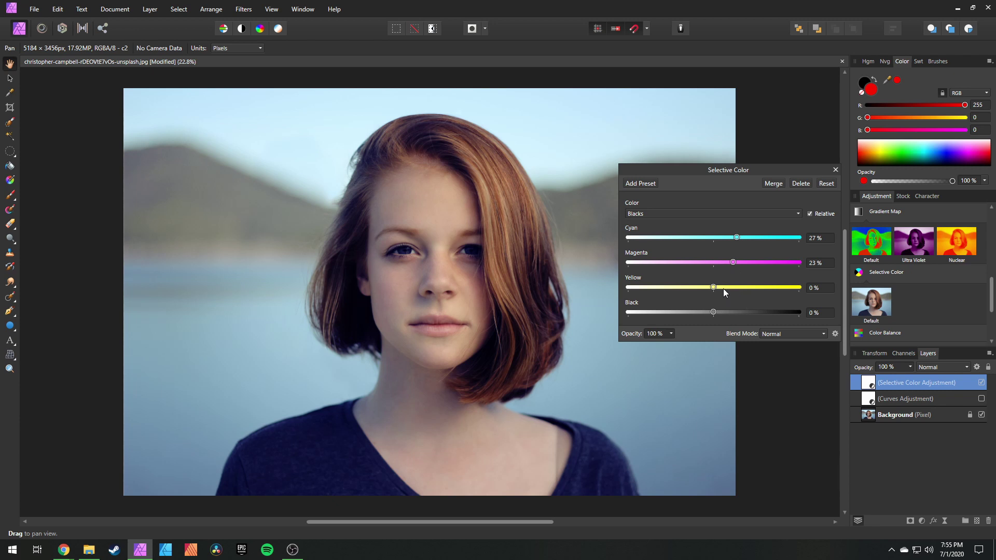
pyautogui.moveTo(714, 288); pyautogui.dragTo(704, 289)
# Try extreme Cyan, Magenta and Yellow amounts between -100% and 100% in the blacks to preview their color shifts.
pyautogui.moveTo(736, 239); pyautogui.dragTo(788, 240)
pyautogui.moveTo(734, 262); pyautogui.dragTo(903, 274)
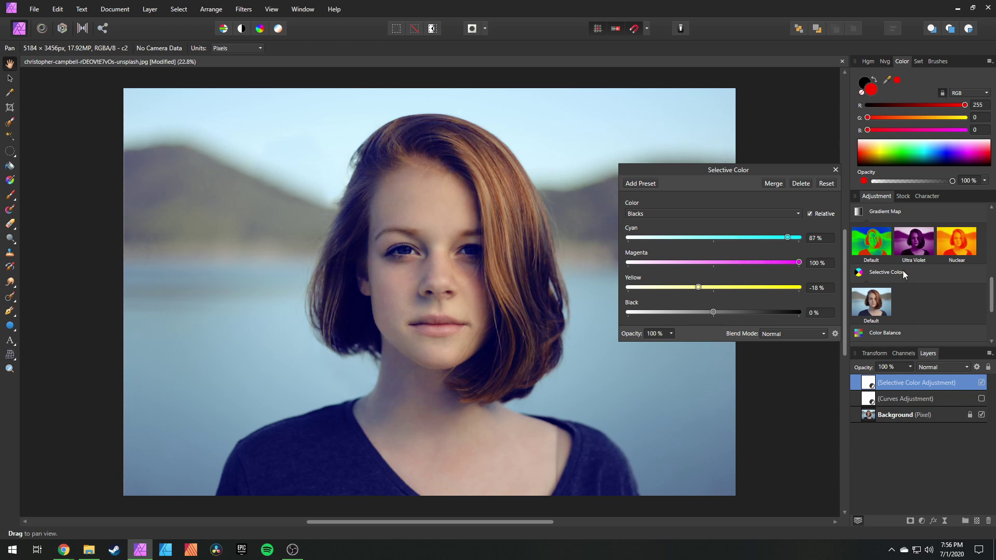
pyautogui.moveTo(698, 288); pyautogui.dragTo(288, 323)
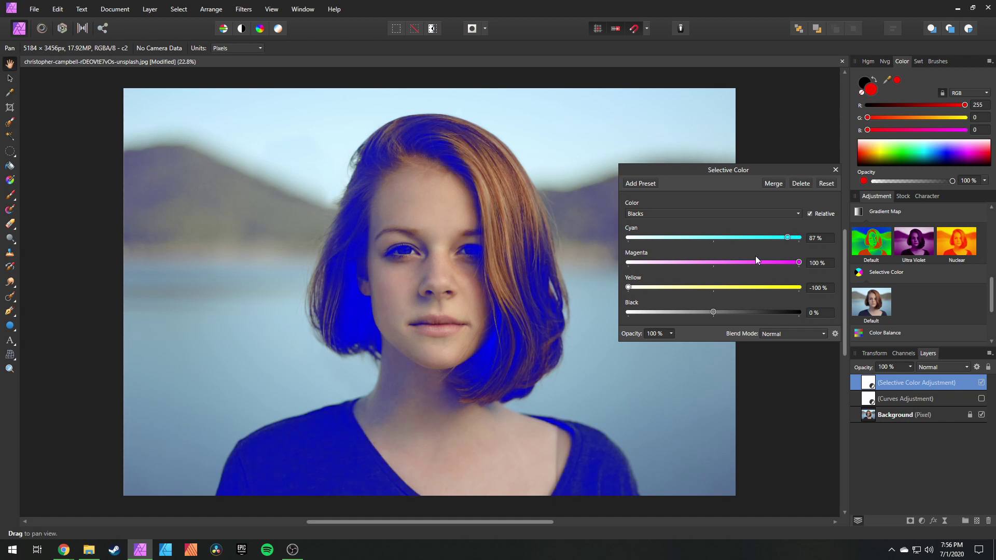
pyautogui.moveTo(787, 238); pyautogui.dragTo(527, 248)
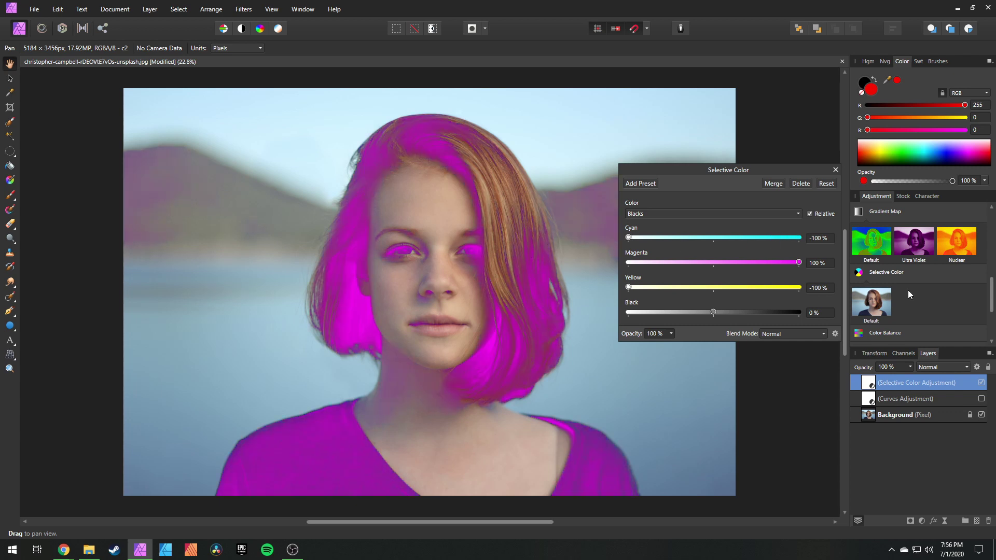
pyautogui.moveTo(799, 262); pyautogui.dragTo(540, 276)
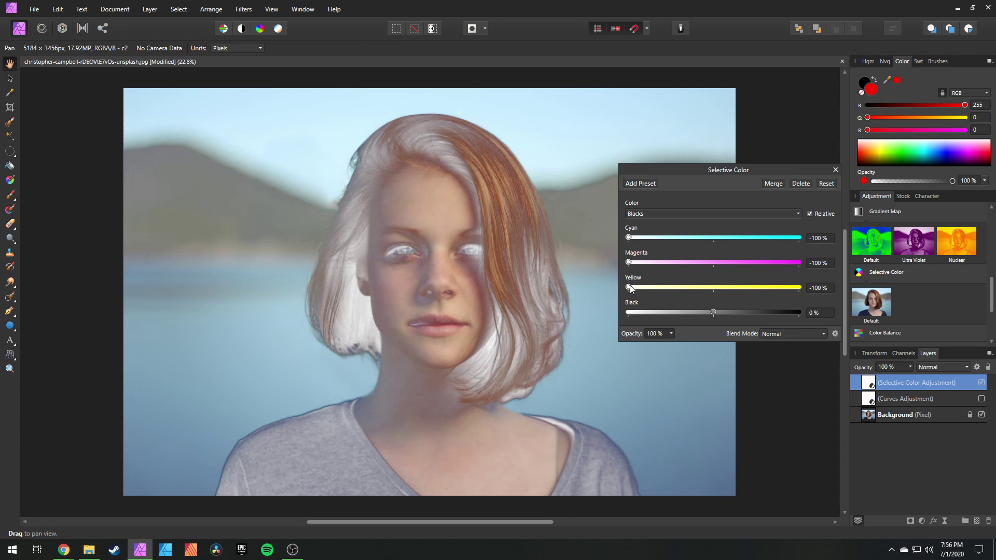
pyautogui.moveTo(629, 287); pyautogui.dragTo(799, 287)
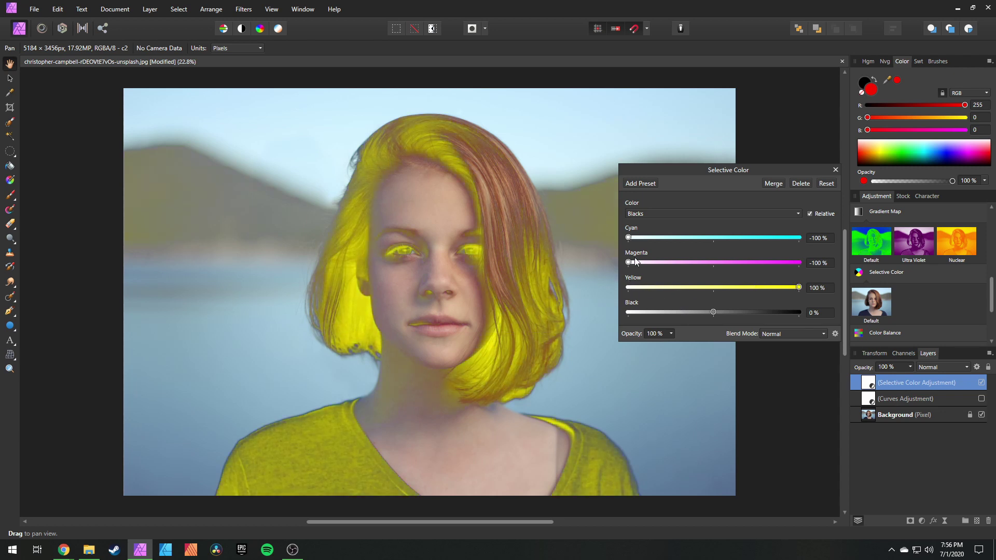
pyautogui.moveTo(629, 262); pyautogui.dragTo(799, 263)
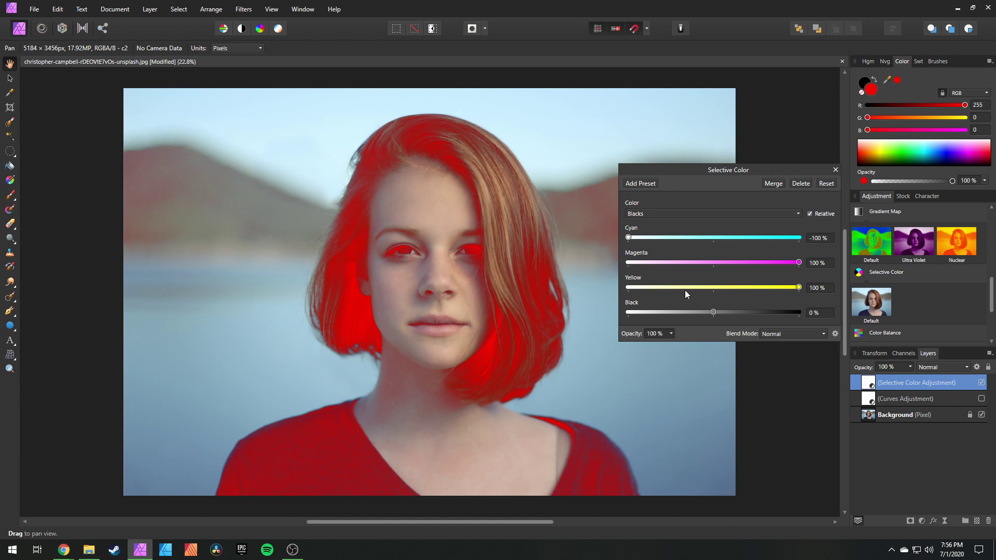
# Set the blacks to Cyan 13%, Magenta 11%, Yellow -7% and Black 0%.
pyautogui.moveTo(629, 237); pyautogui.dragTo(727, 237)
pyautogui.moveTo(800, 267); pyautogui.dragTo(723, 263)
pyautogui.moveTo(799, 288); pyautogui.dragTo(708, 286)
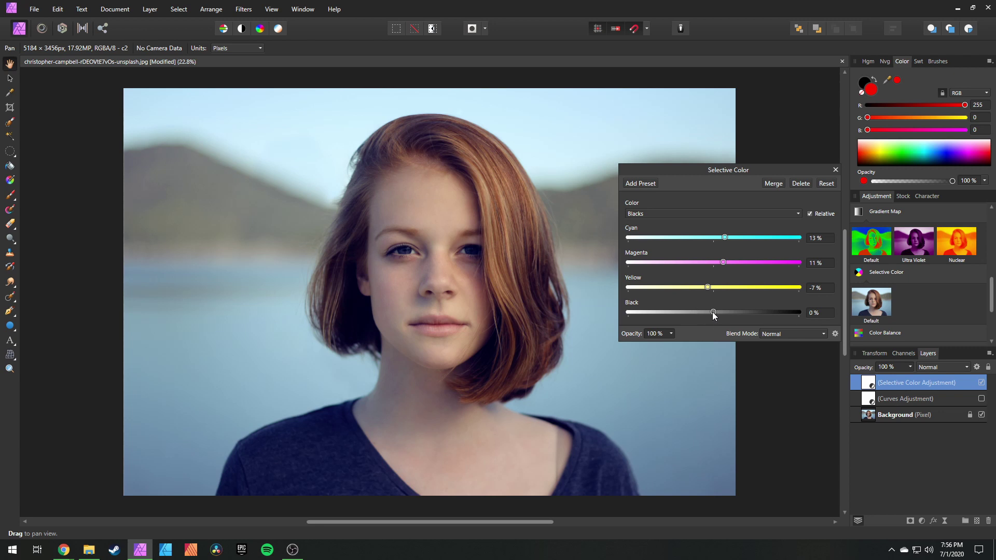
pyautogui.moveTo(712, 313)
pyautogui.mouseDown()
pyautogui.moveTo(740, 313)
pyautogui.moveTo(686, 312)
pyautogui.moveTo(720, 315)
pyautogui.mouseUp()
pyautogui.moveTo(717, 314); pyautogui.dragTo(713, 312)
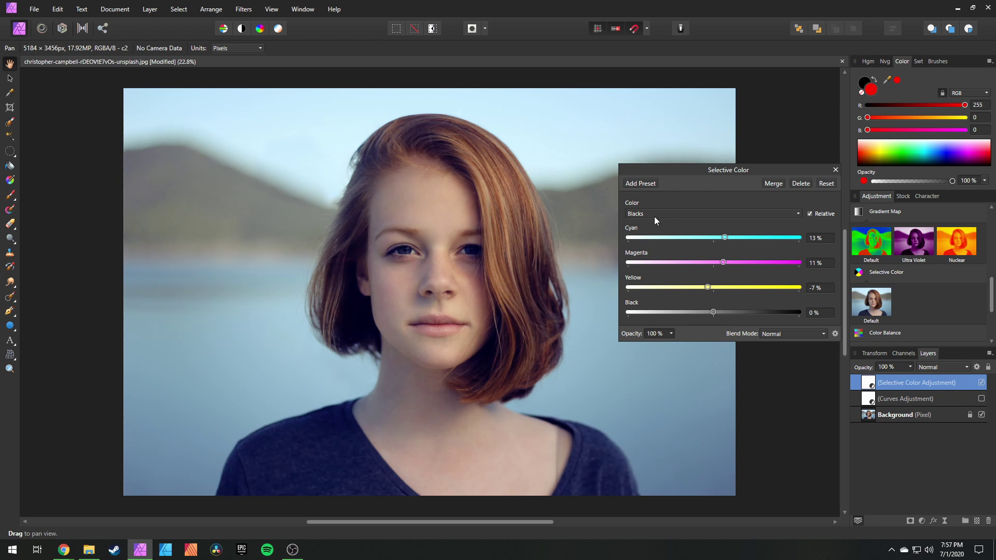
# Set the whites to Cyan -34%, Magenta 31%, Yellow 28% and Black -14%.
pyautogui.click(655, 215)
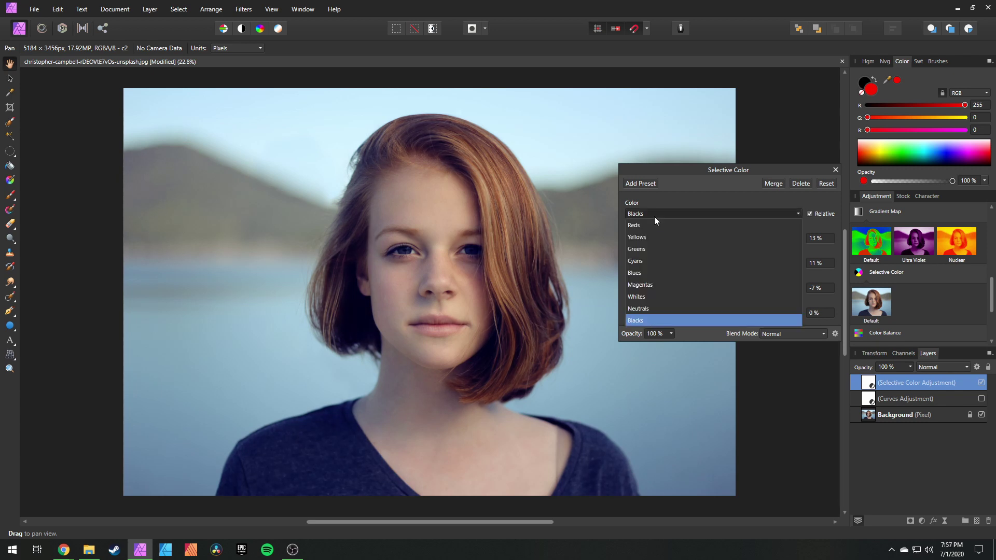
pyautogui.click(657, 299)
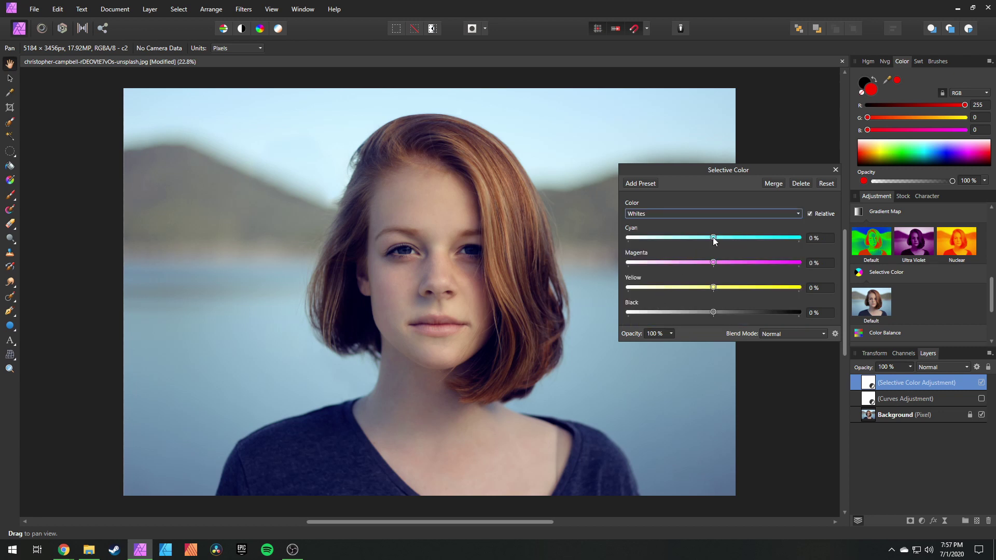
pyautogui.moveTo(715, 239); pyautogui.dragTo(697, 244)
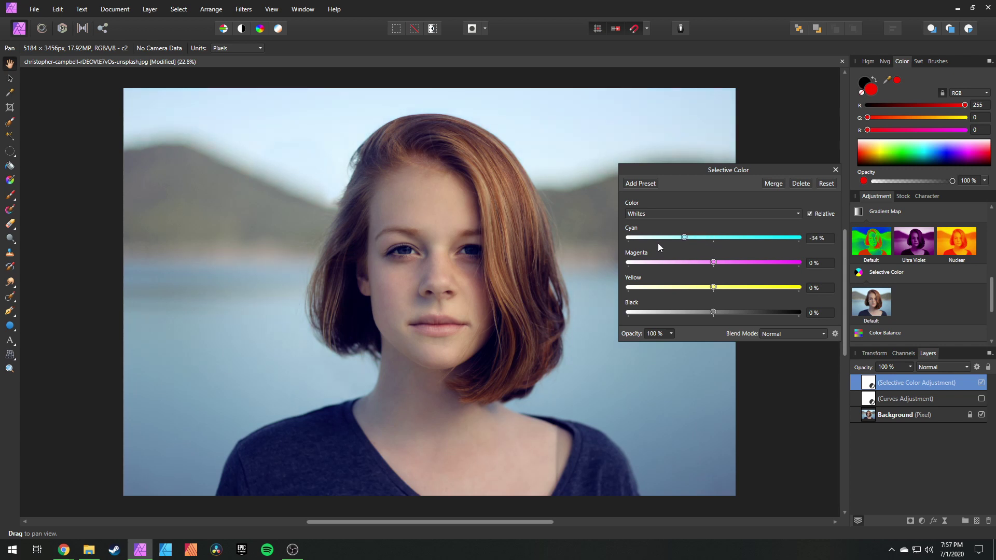
pyautogui.moveTo(717, 290); pyautogui.dragTo(739, 295)
pyautogui.moveTo(720, 260); pyautogui.dragTo(740, 263)
pyautogui.moveTo(714, 313); pyautogui.dragTo(704, 315)
# Strongly raise Cyan and slightly reduce Magenta in the cyans, and compare the photo with the adjustment hidden and shown.
pyautogui.click(661, 215)
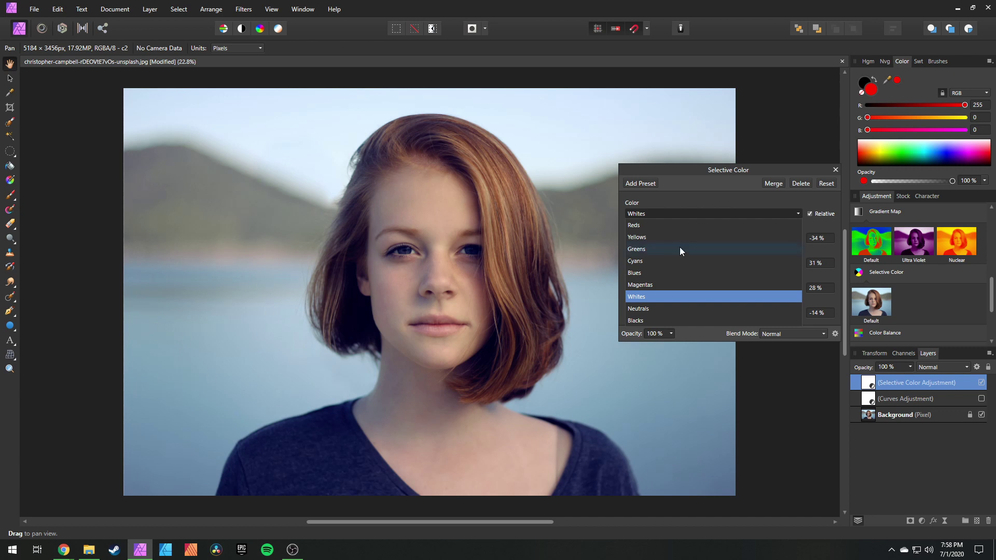
pyautogui.click(670, 260)
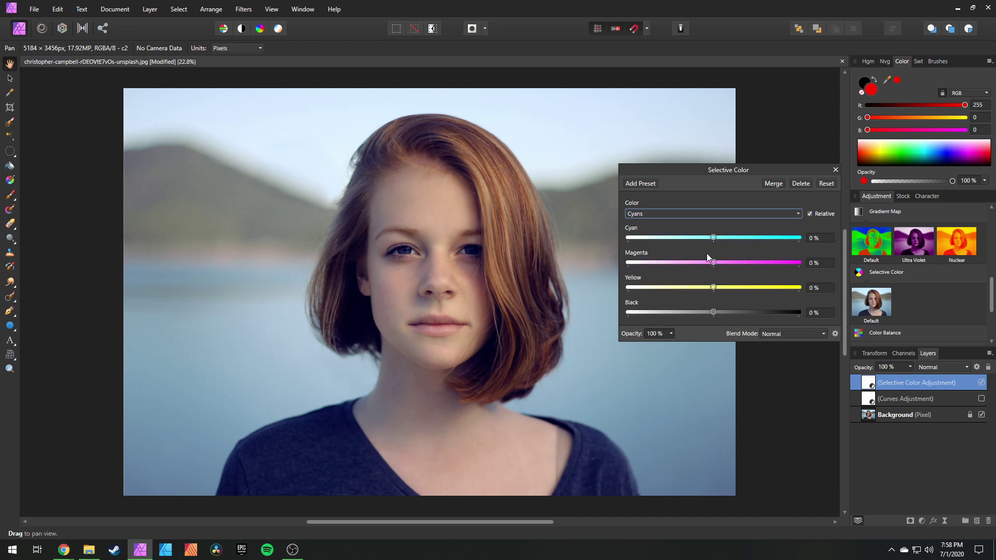
pyautogui.moveTo(717, 237); pyautogui.dragTo(748, 238)
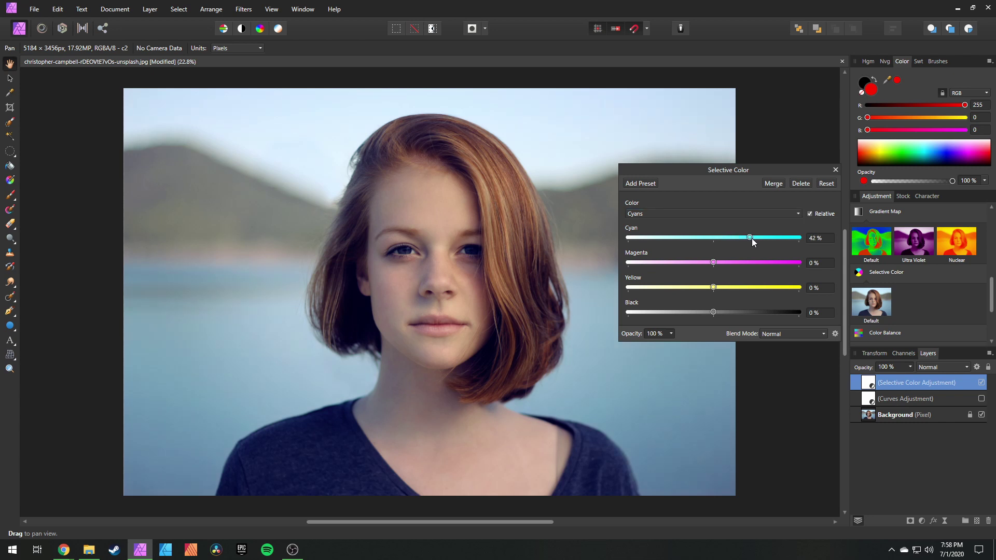
pyautogui.moveTo(713, 262); pyautogui.dragTo(705, 294)
pyautogui.moveTo(682, 260)
pyautogui.mouseDown()
pyautogui.moveTo(727, 265)
pyautogui.moveTo(696, 266)
pyautogui.mouseUp()
pyautogui.moveTo(758, 237); pyautogui.dragTo(796, 242)
pyautogui.click(980, 383)
pyautogui.click(981, 383)
# Set the blues to Cyan 56%, Magenta 30% and Yellow -25%.
pyautogui.click(652, 212)
pyautogui.click(655, 272)
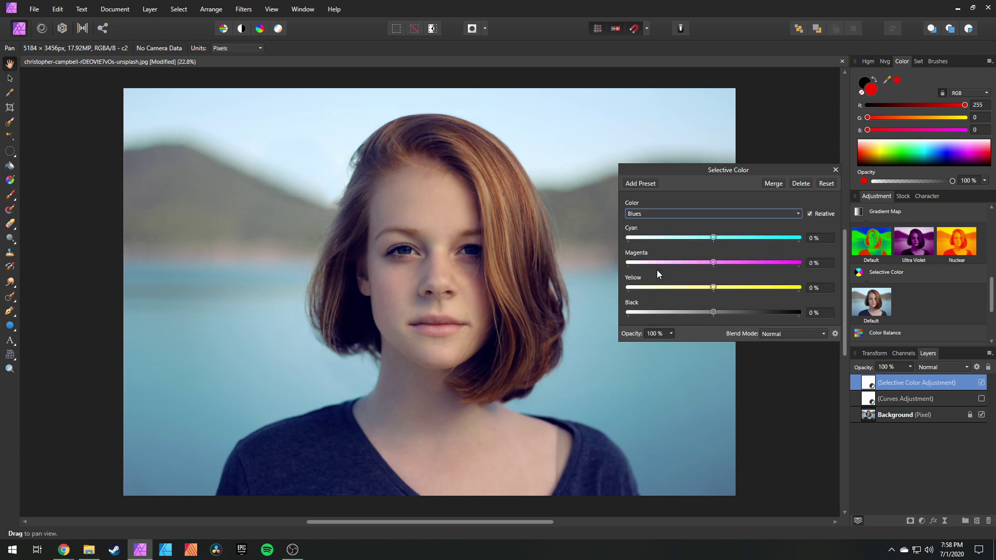
pyautogui.moveTo(713, 237); pyautogui.dragTo(761, 235)
pyautogui.moveTo(713, 263); pyautogui.dragTo(739, 264)
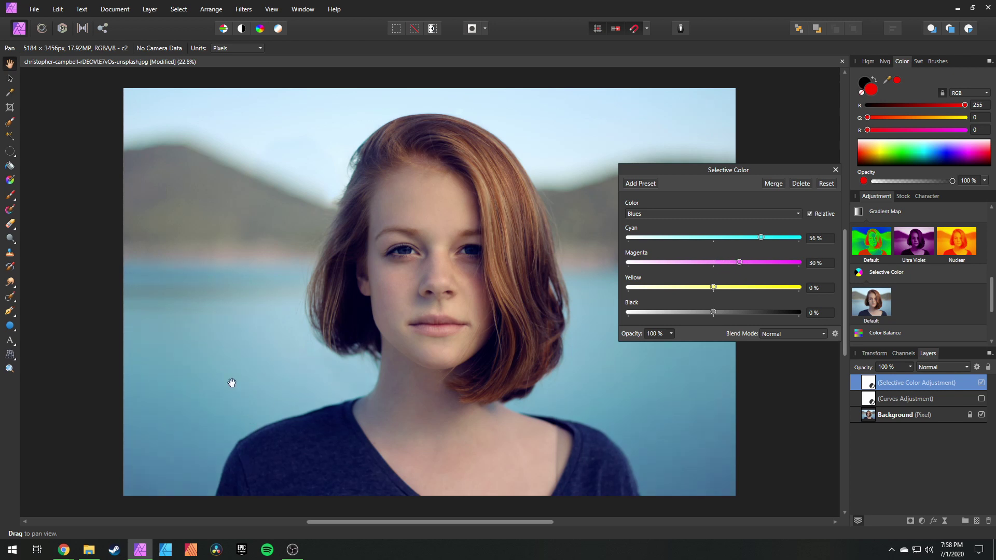
pyautogui.moveTo(713, 288); pyautogui.dragTo(693, 288)
# Set the reds to Cyan -30%, Magenta 9% and Yellow -26%.
pyautogui.click(675, 216)
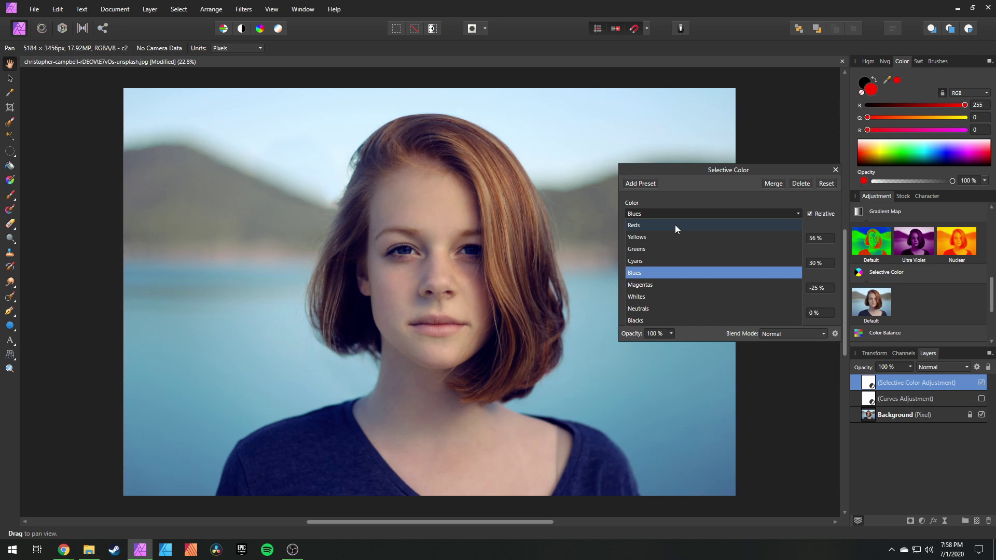
pyautogui.click(673, 229)
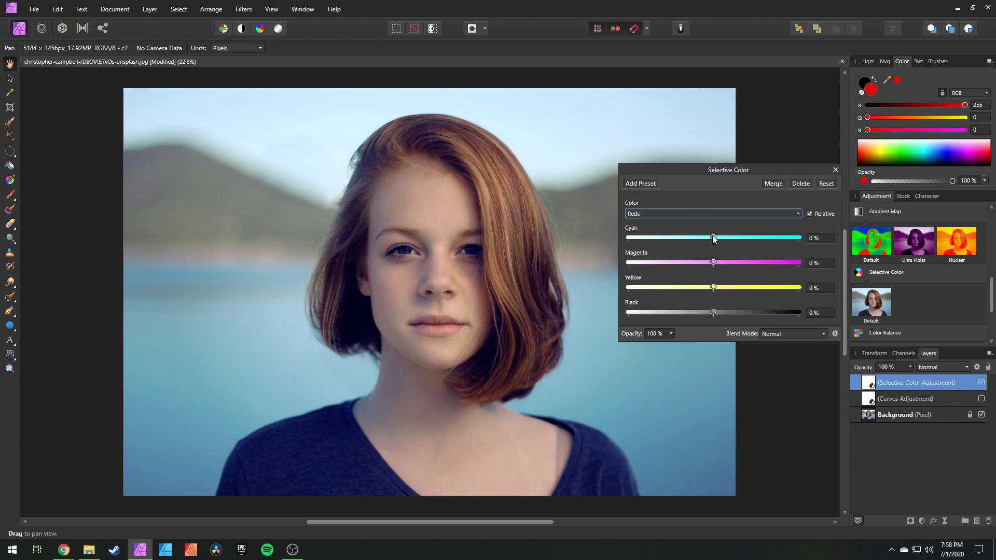
pyautogui.moveTo(713, 237); pyautogui.dragTo(688, 237)
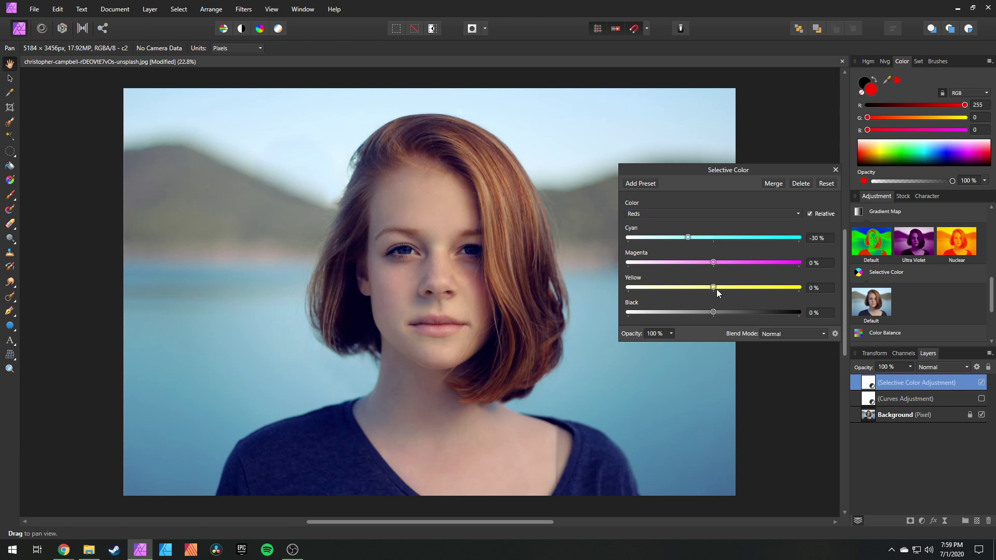
pyautogui.moveTo(714, 289); pyautogui.dragTo(731, 263)
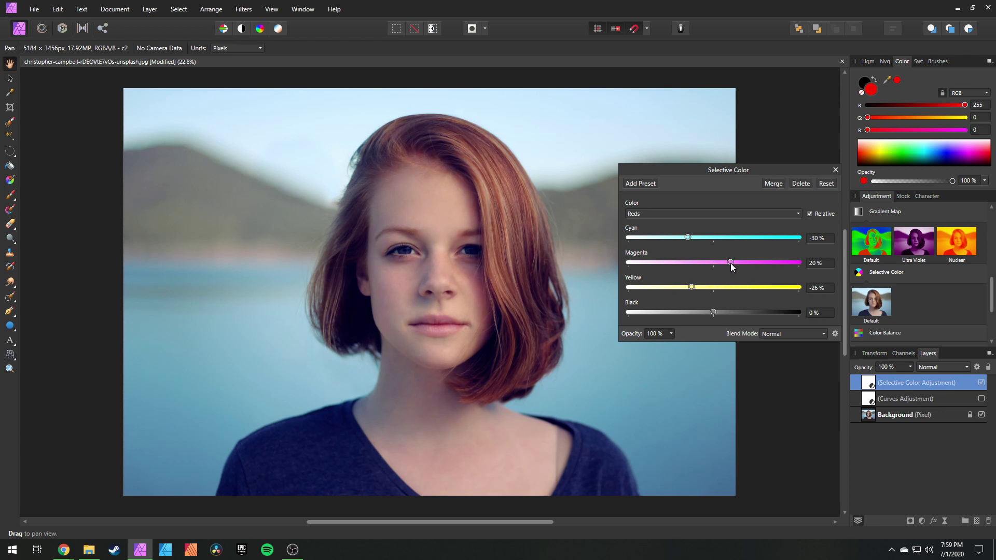
# Try adjusting the Magenta amount in the magentas.
pyautogui.click(670, 214)
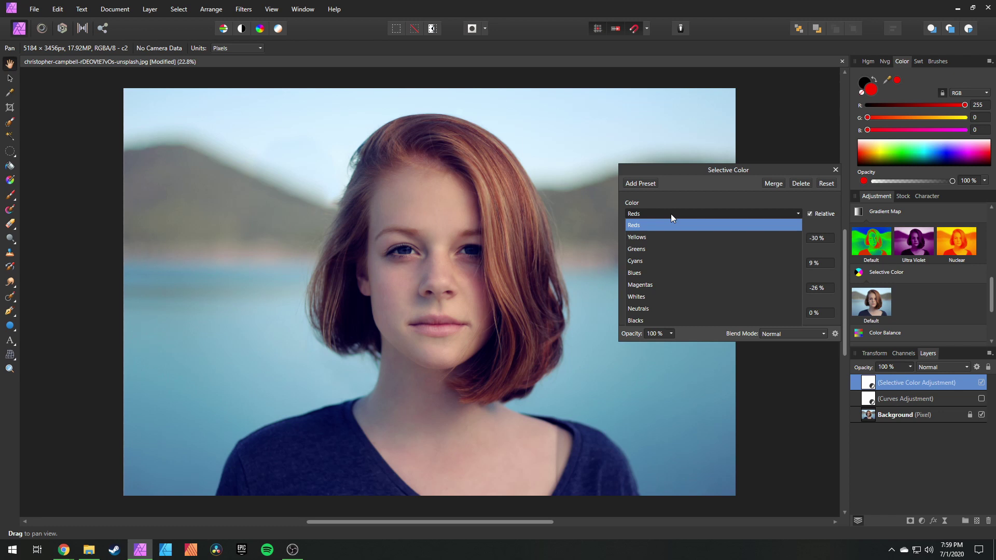
pyautogui.click(673, 285)
pyautogui.moveTo(713, 262)
pyautogui.mouseDown()
pyautogui.moveTo(755, 265)
pyautogui.moveTo(704, 264)
pyautogui.moveTo(714, 266)
pyautogui.mouseUp()
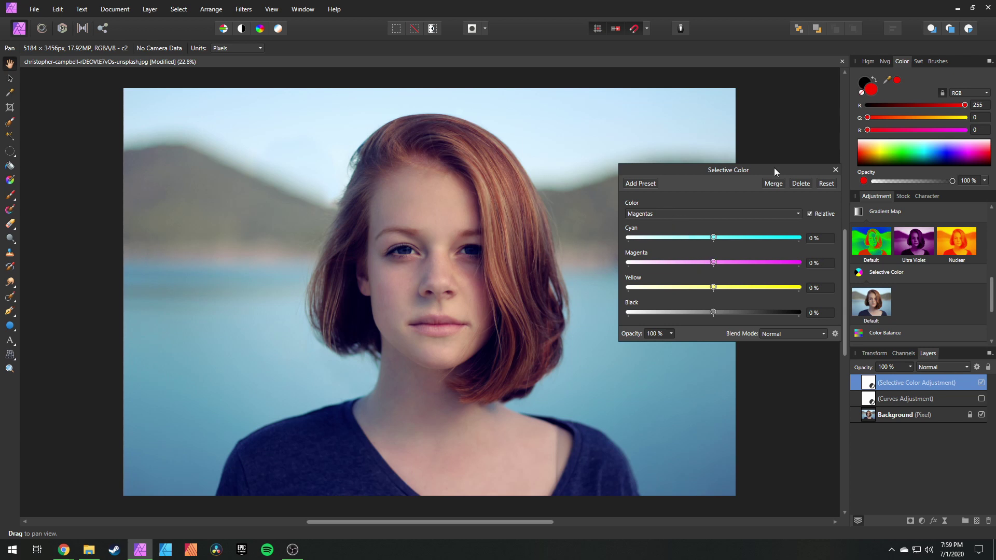
# Close the Selective Color settings and lower the adjustment's opacity to 59%.
pyautogui.click(835, 170)
pyautogui.click(910, 368)
pyautogui.moveTo(911, 382); pyautogui.dragTo(879, 384)
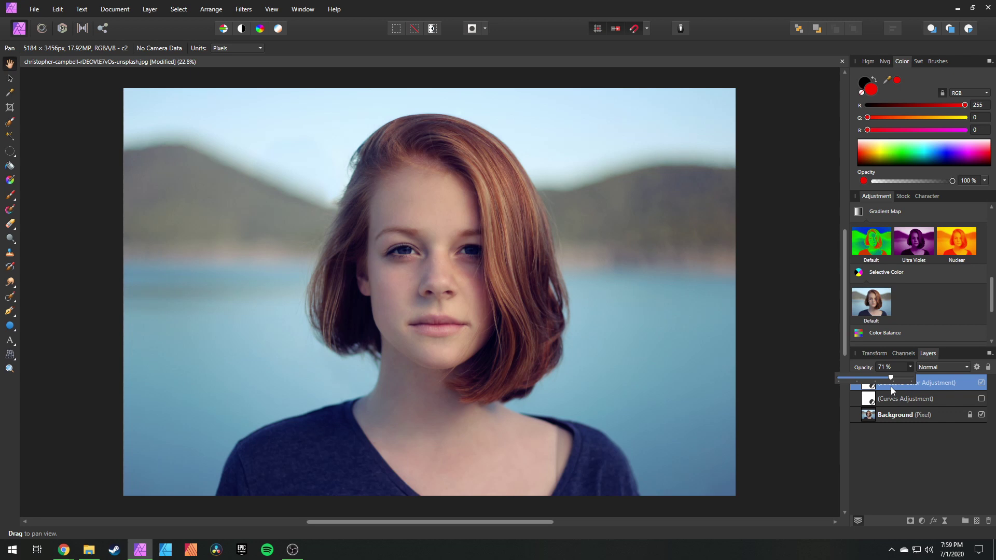
pyautogui.moveTo(885, 385); pyautogui.dragTo(881, 387)
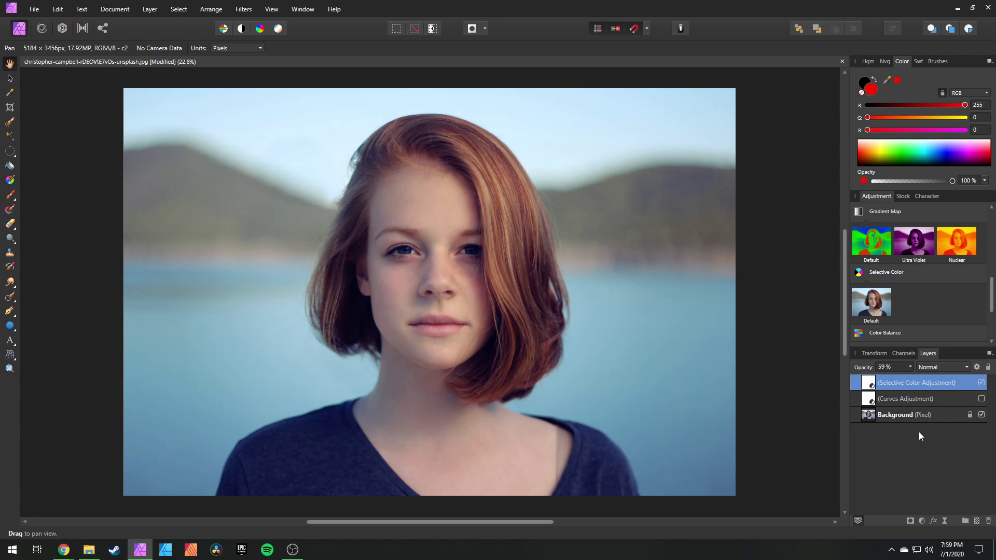
# Compare the photo with the Selective Color adjustment hidden and shown, and make the Curves adjustment visible again.
pyautogui.click(981, 384)
pyautogui.click(982, 384)
pyautogui.click(982, 399)
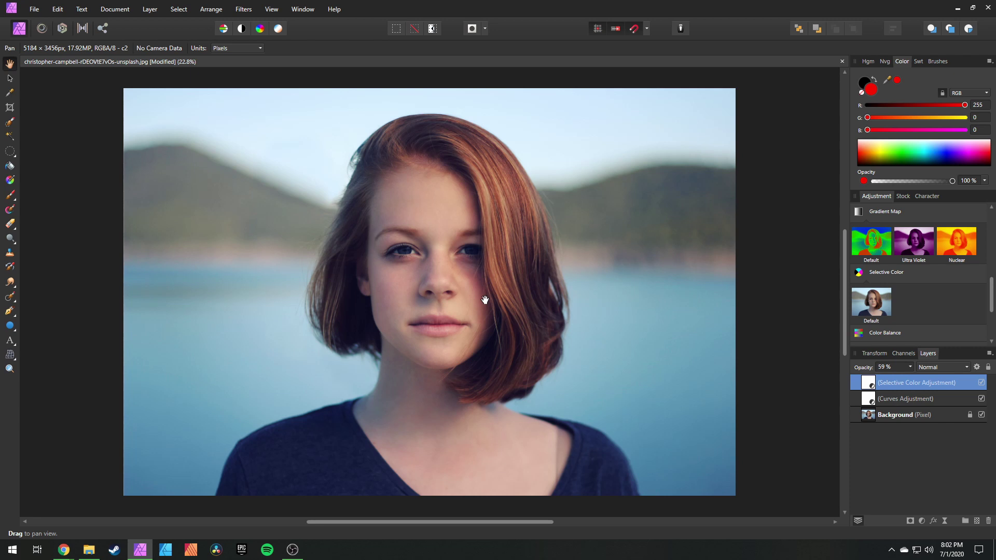
# Add a default Gradient Map adjustment and replace its green middle stop with a red FF0B0B stop at 50%.
pyautogui.click(891, 213)
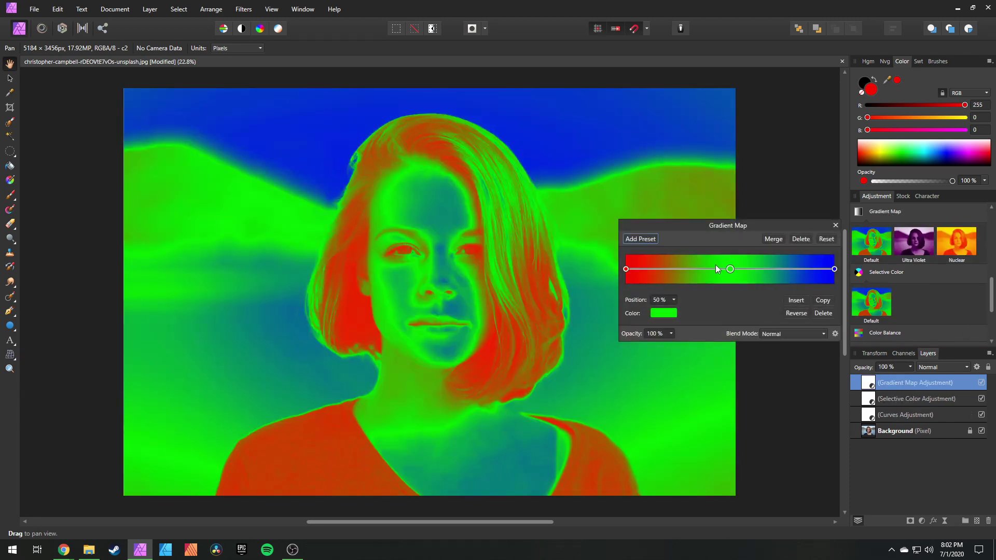
pyautogui.click(825, 314)
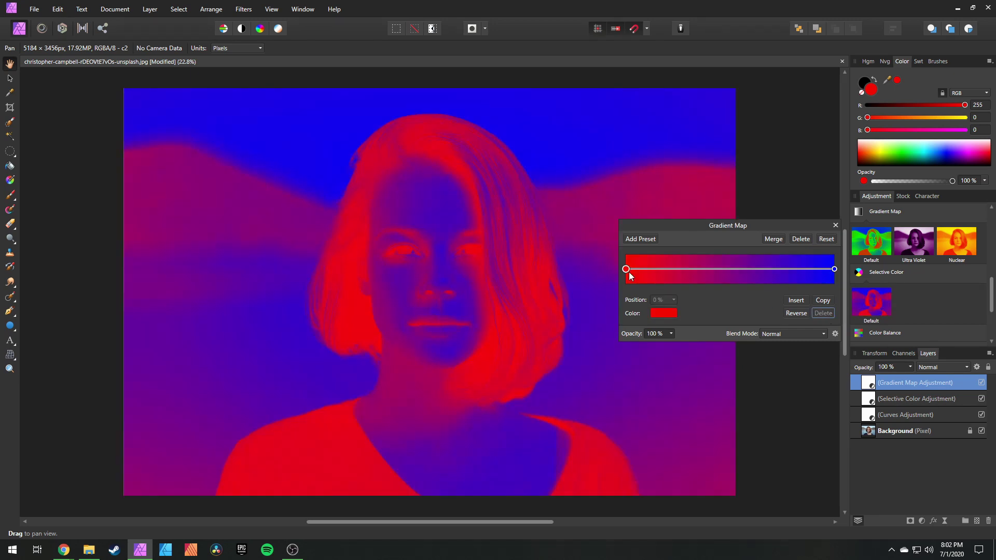
pyautogui.click(731, 269)
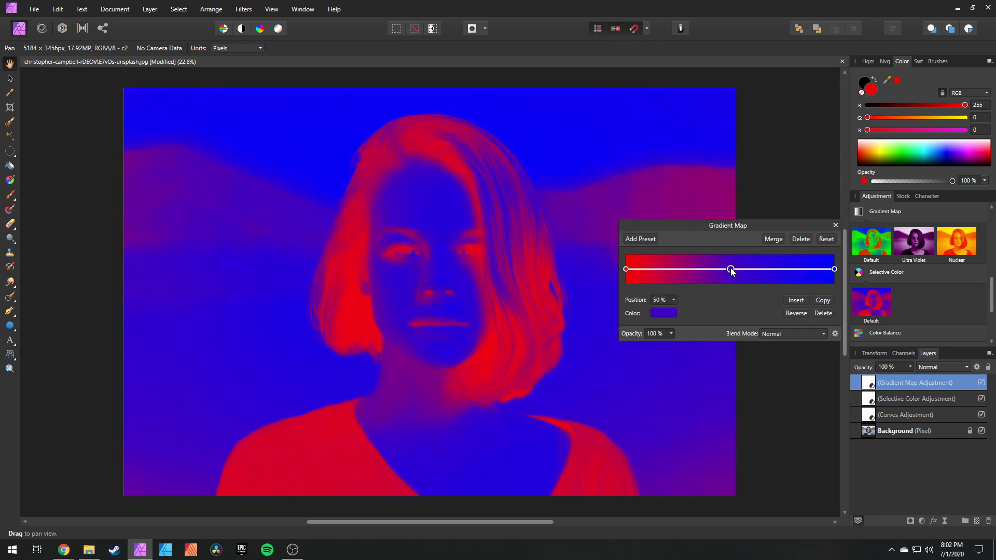
pyautogui.click(667, 313)
pyautogui.moveTo(635, 408); pyautogui.dragTo(587, 405)
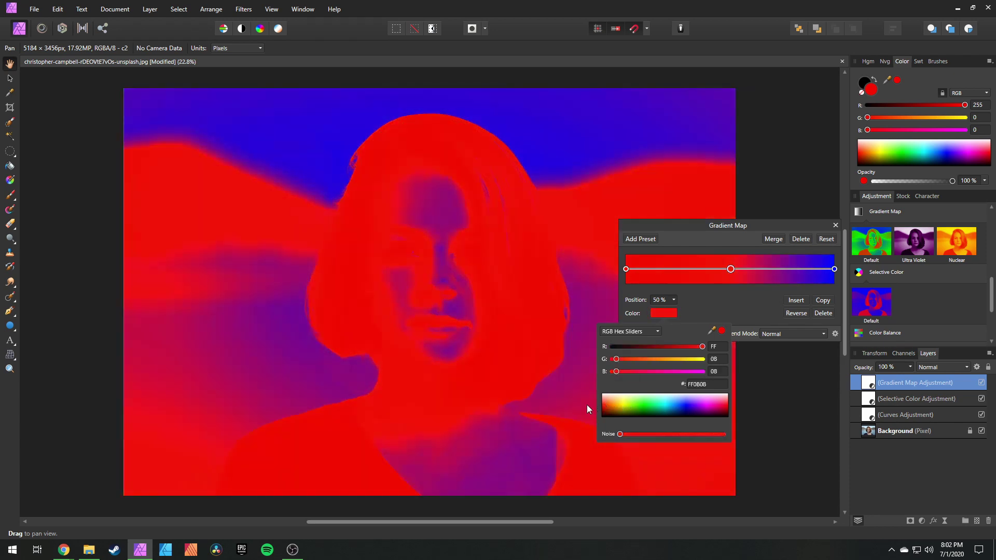
pyautogui.click(641, 296)
# Recolor the gradient's stop at 0% to a light cyan-blue.
pyautogui.click(664, 313)
pyautogui.click(626, 269)
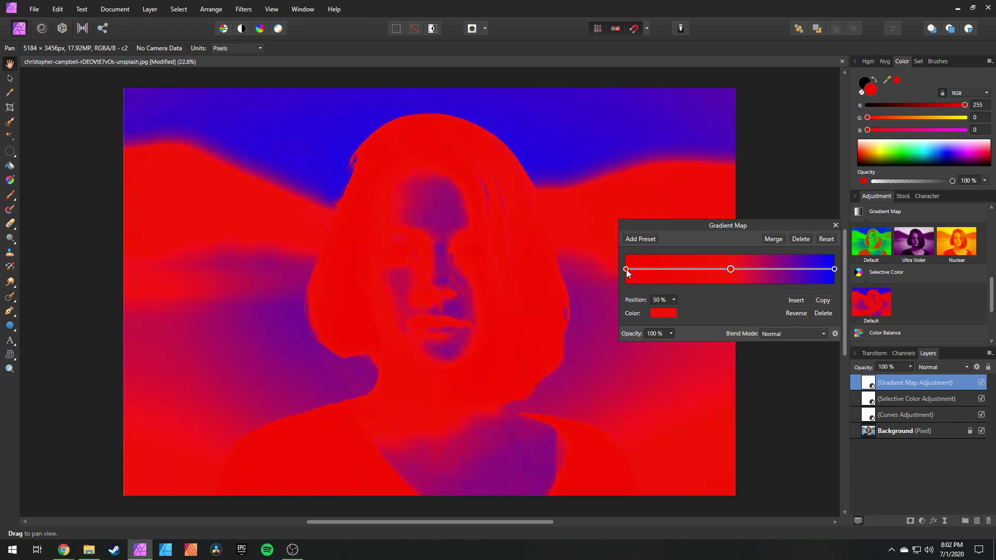
pyautogui.click(662, 314)
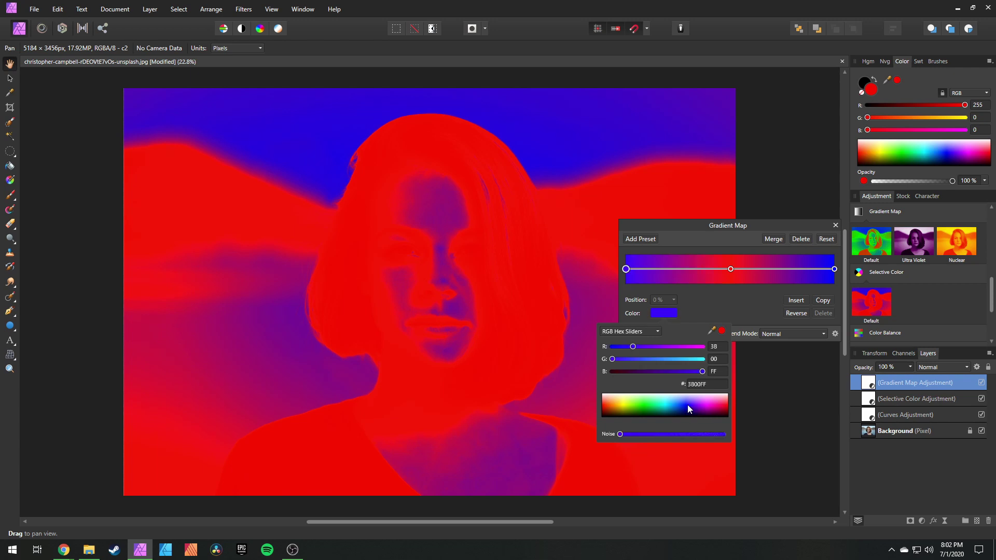
pyautogui.moveTo(690, 405); pyautogui.dragTo(671, 404)
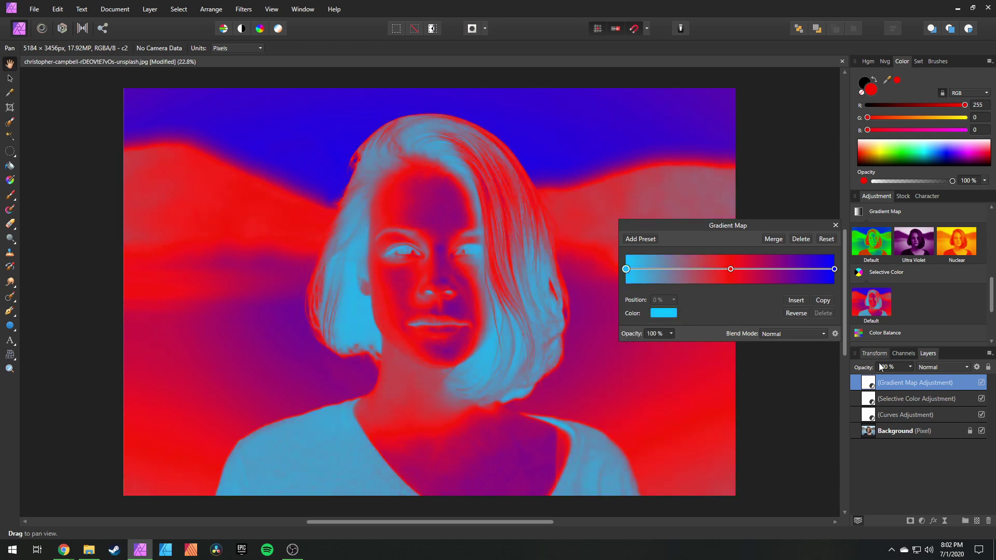
# Blend the Gradient Map adjustment with Soft Light at 15% opacity and close its settings.
pyautogui.click(788, 333)
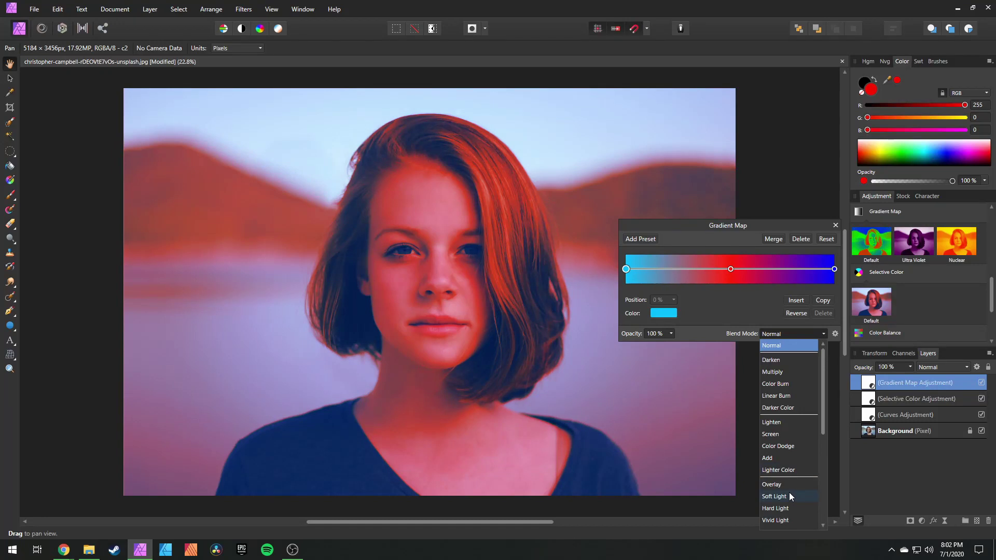
pyautogui.click(789, 496)
pyautogui.click(910, 368)
pyautogui.moveTo(911, 378); pyautogui.dragTo(849, 381)
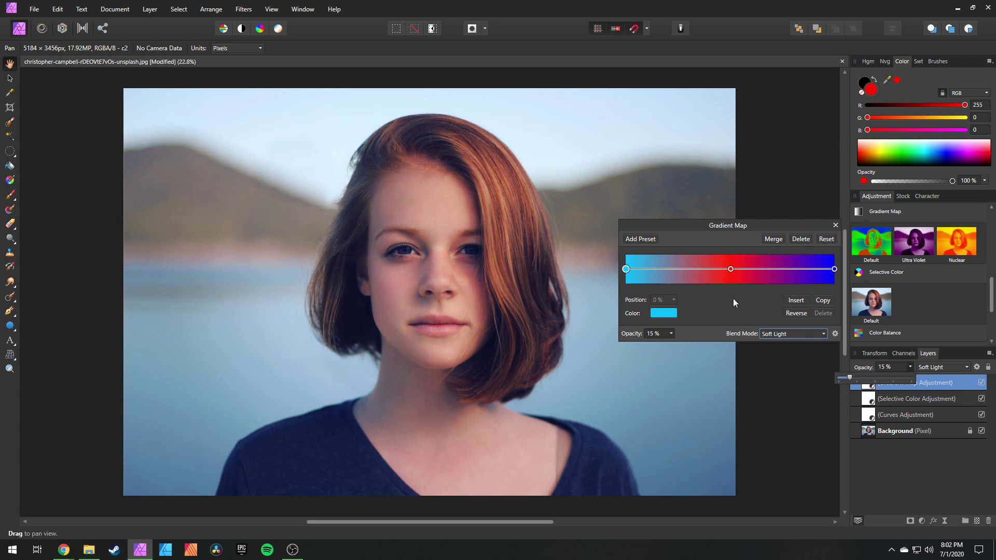
pyautogui.click(835, 225)
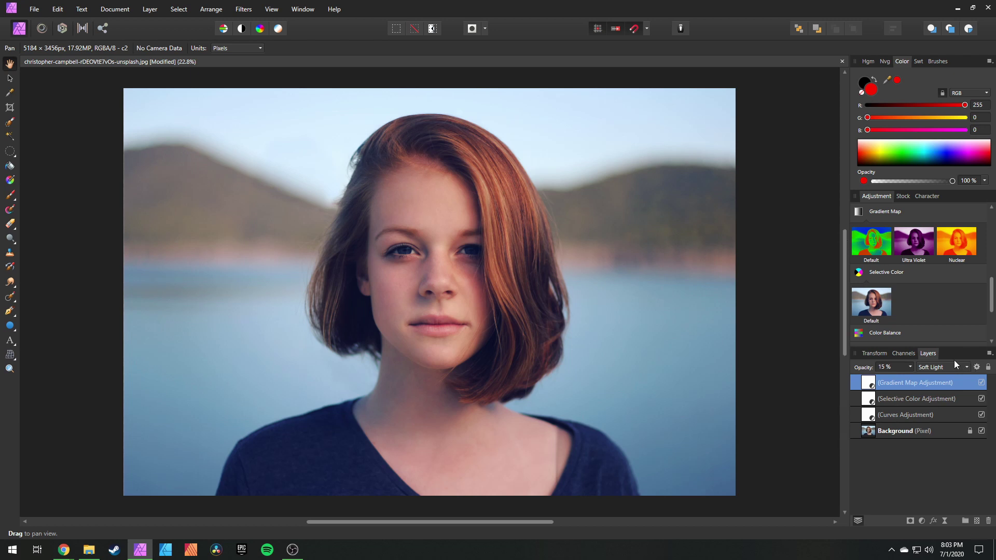
# Hide the Gradient Map adjustment and save the Selective Color settings as a preset named Teal Orange.
pyautogui.click(981, 383)
pyautogui.click(965, 398)
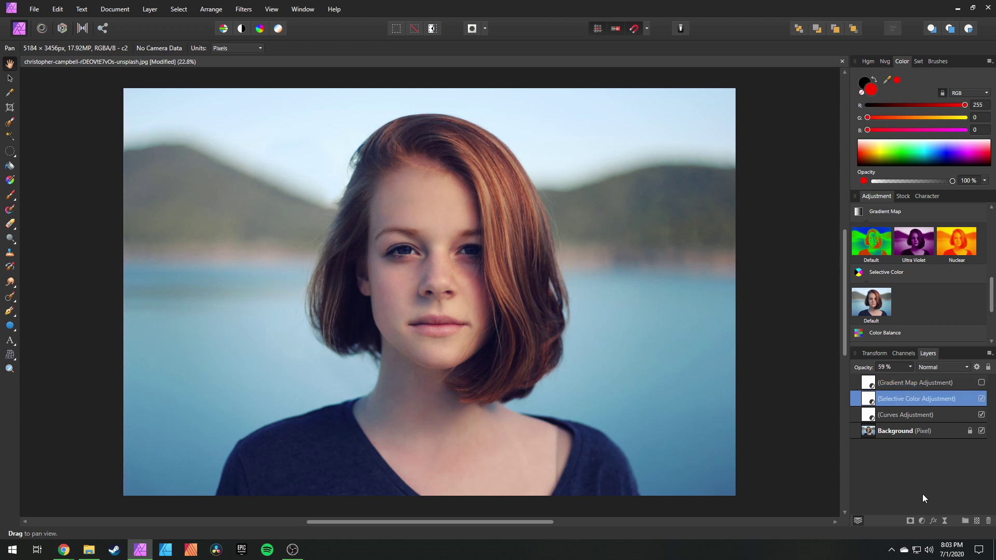
pyautogui.doubleClick(871, 401)
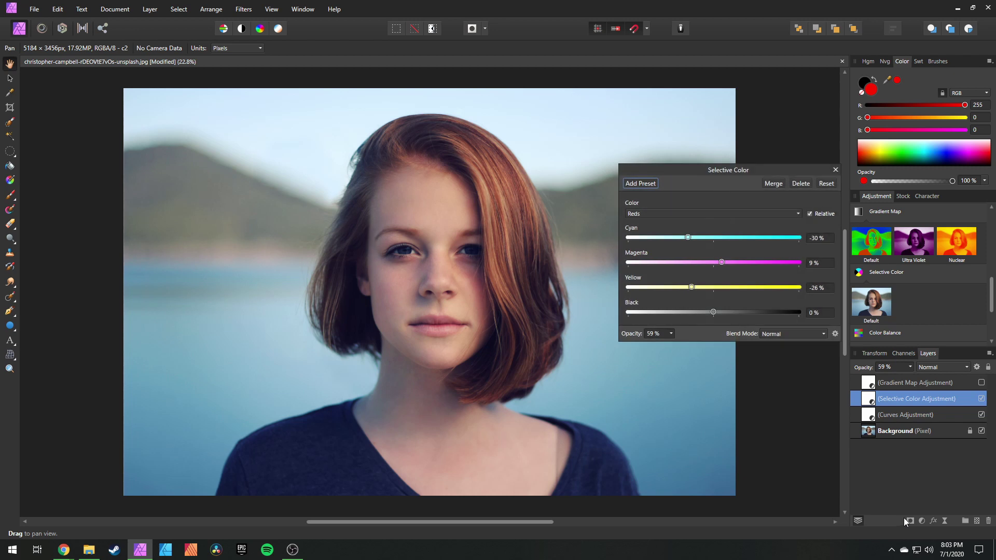
pyautogui.click(689, 213)
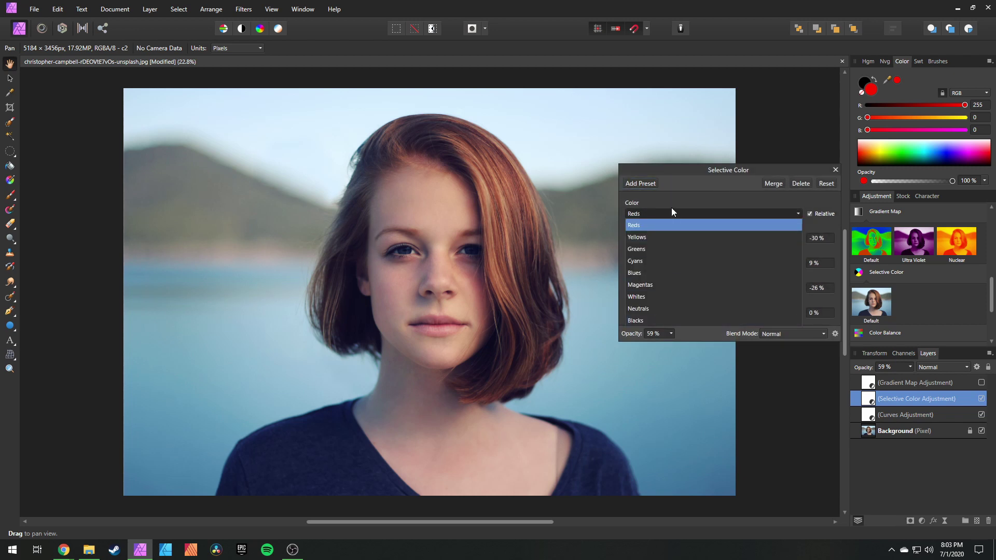
pyautogui.click(674, 196)
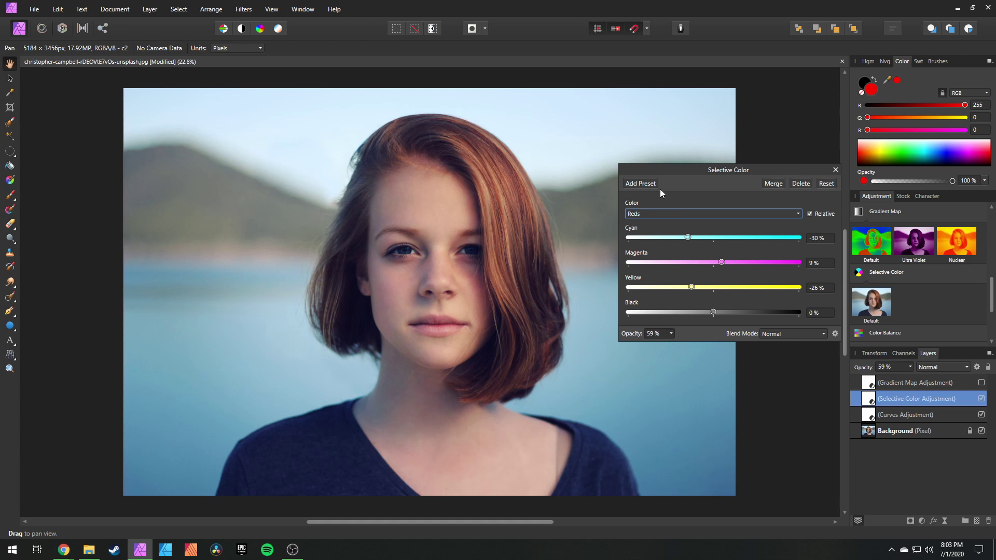
pyautogui.click(643, 185)
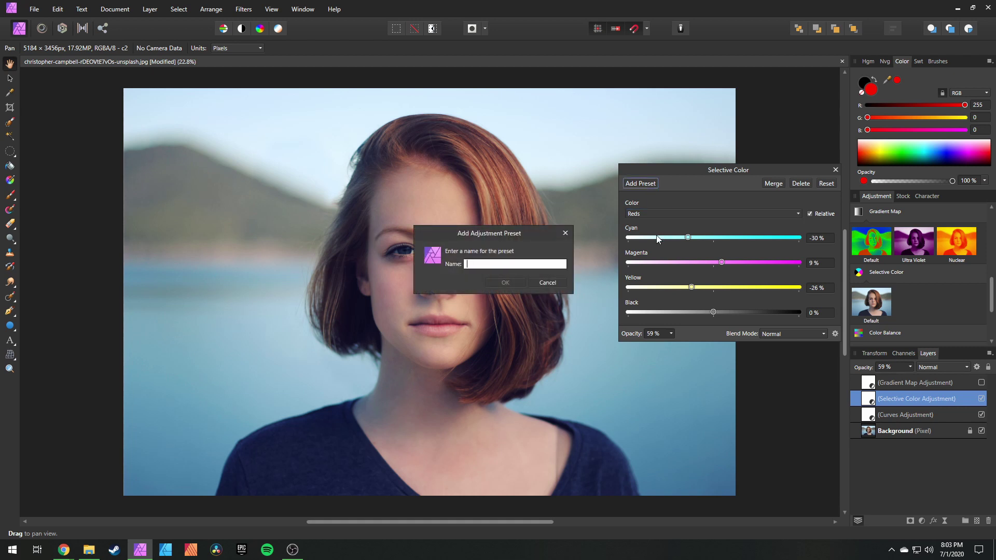
pyautogui.write('Teal Orang')
pyautogui.press('Return')
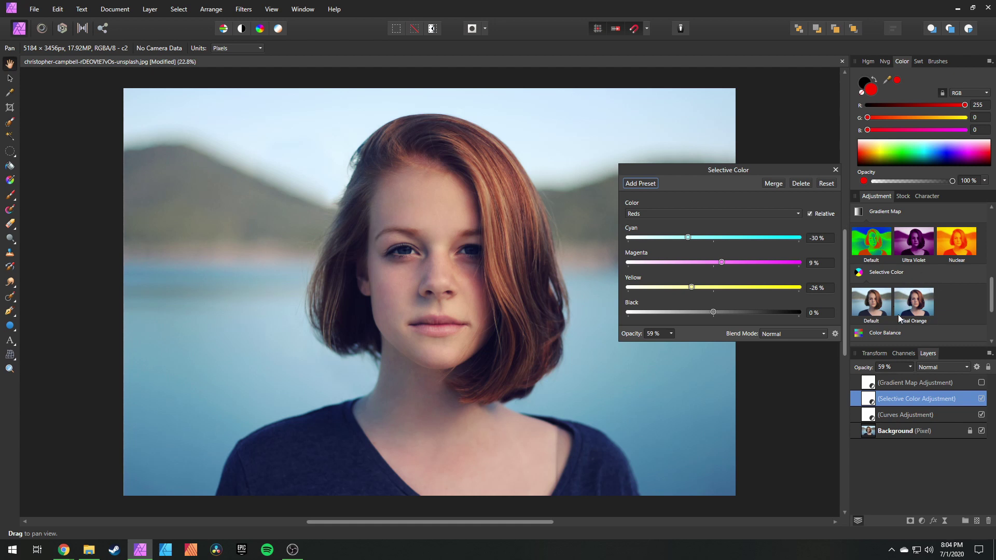
# Delete the Selective Color adjustment, reapply it from the Teal Orange preset and close its settings.
pyautogui.click(963, 400)
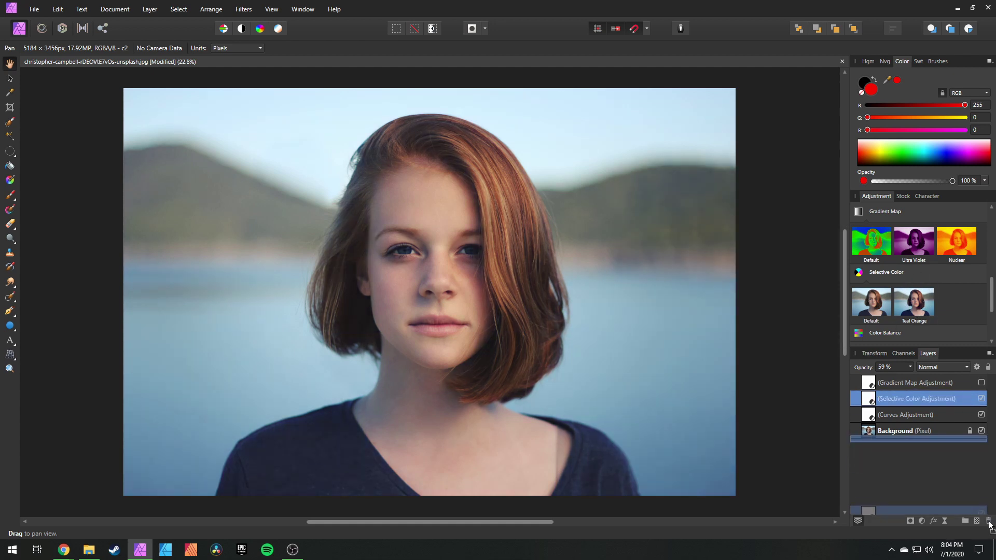
pyautogui.press('Delete')
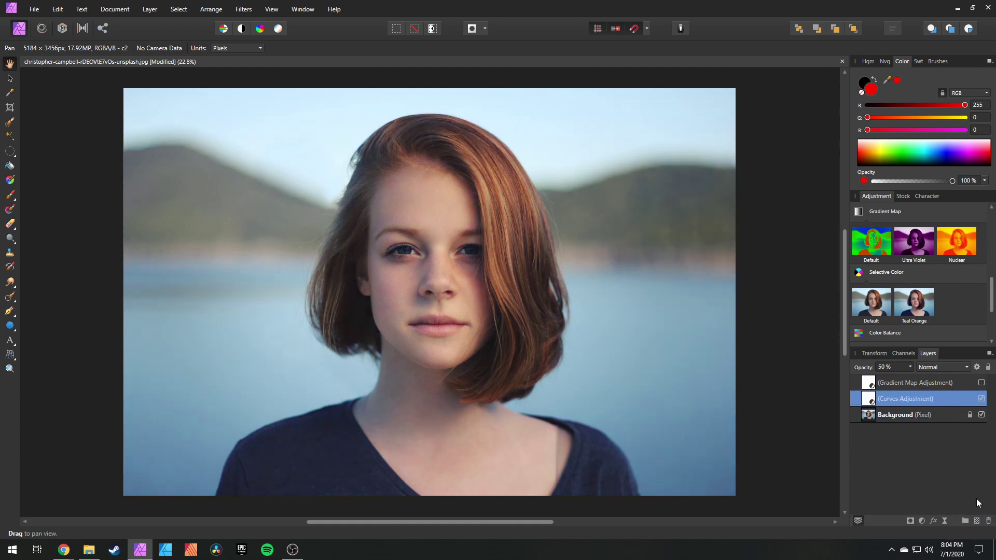
pyautogui.click(920, 301)
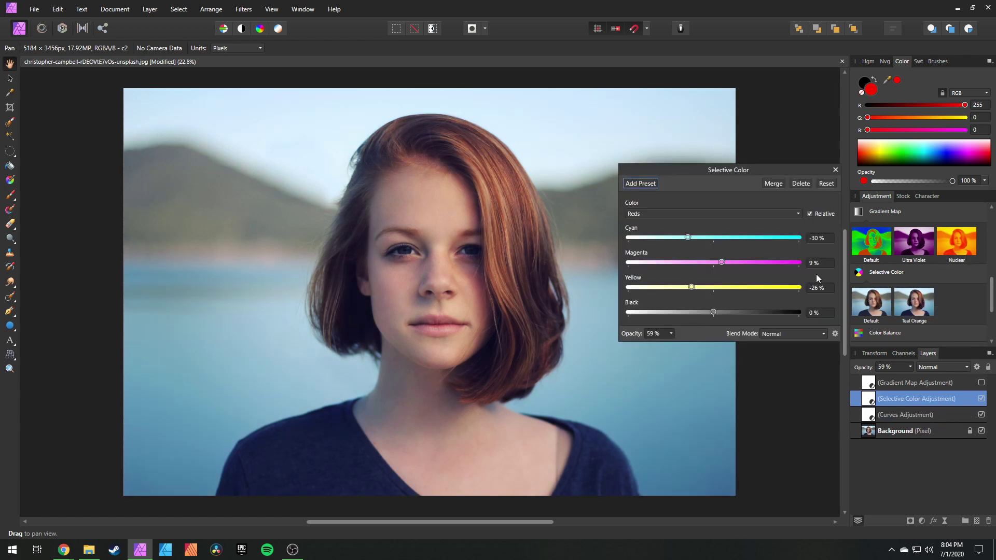
pyautogui.click(835, 169)
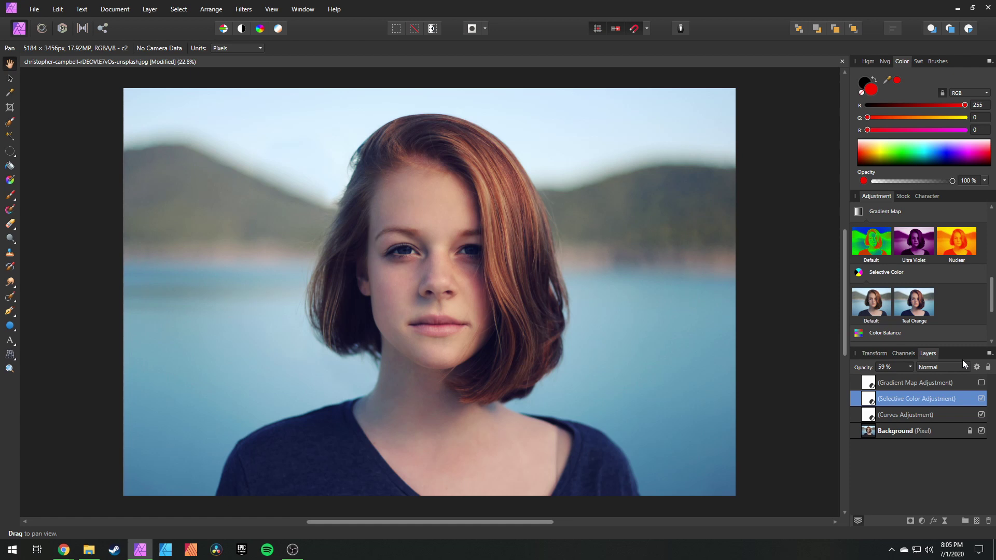
# Vary the Selective Color adjustment's opacity between 0% and 100%, and bring it down to about 42%.
pyautogui.click(910, 367)
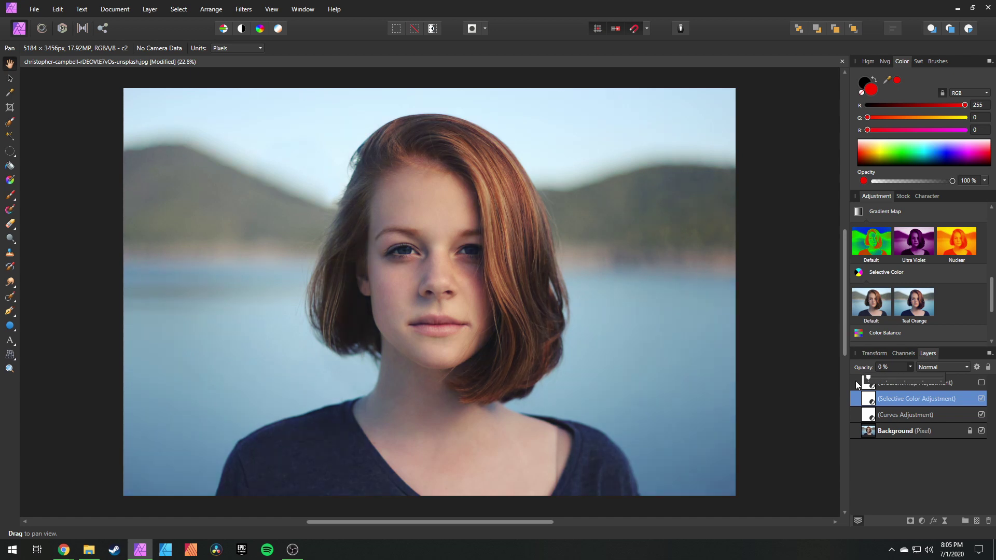
pyautogui.moveTo(868, 378); pyautogui.dragTo(941, 378)
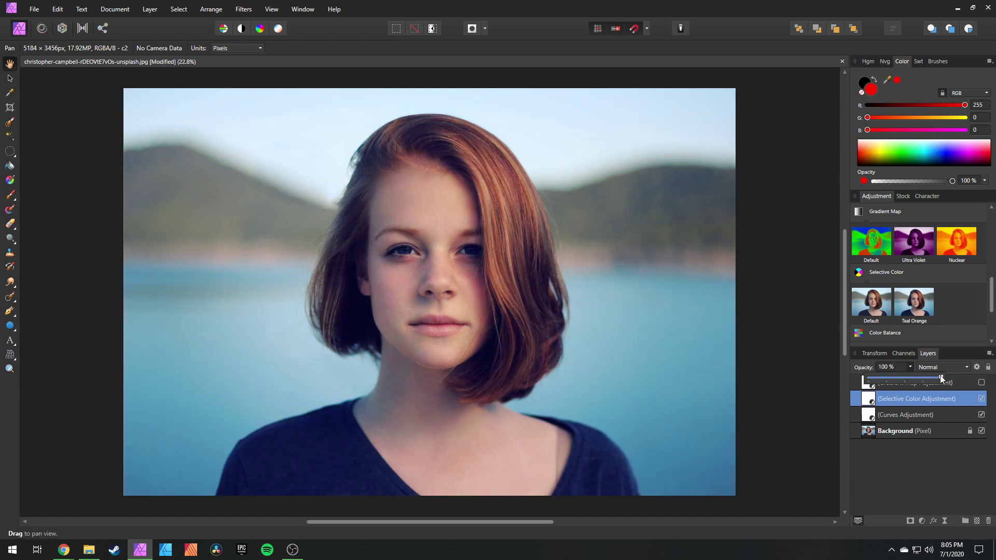
pyautogui.moveTo(940, 378); pyautogui.dragTo(933, 377)
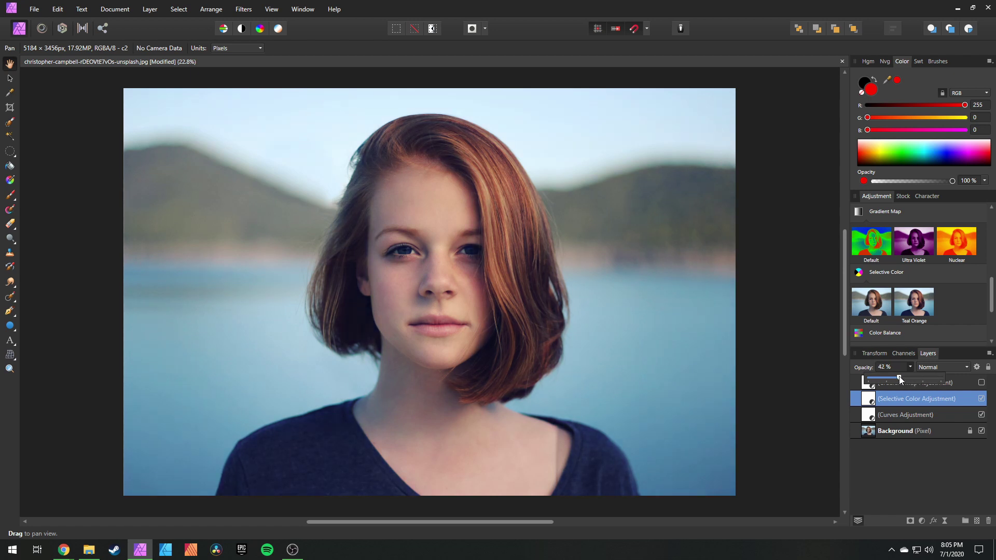